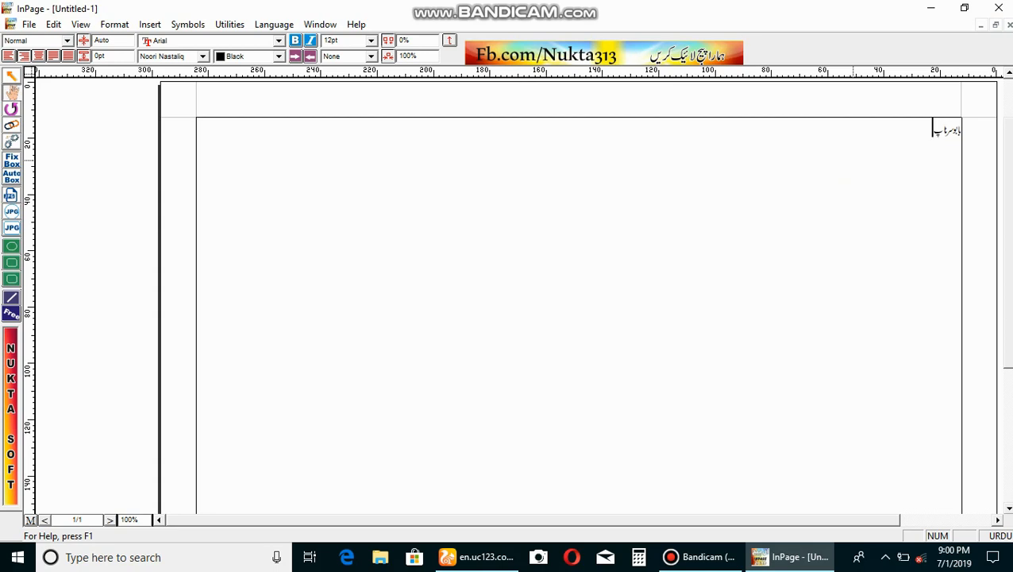
Step: Set the font size of the Urdu text line to 100 pt
click(854, 163)
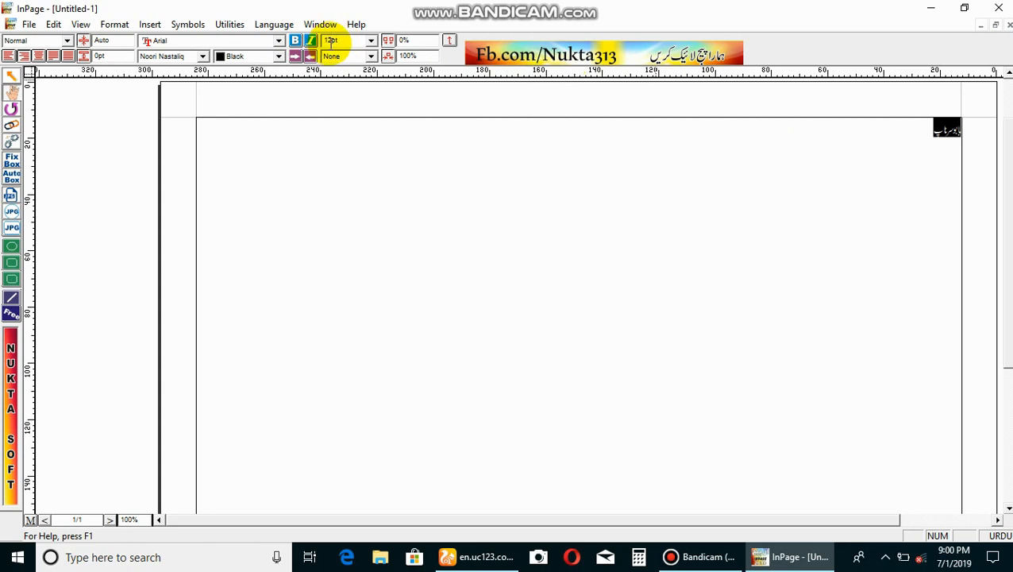
double_click(331, 41)
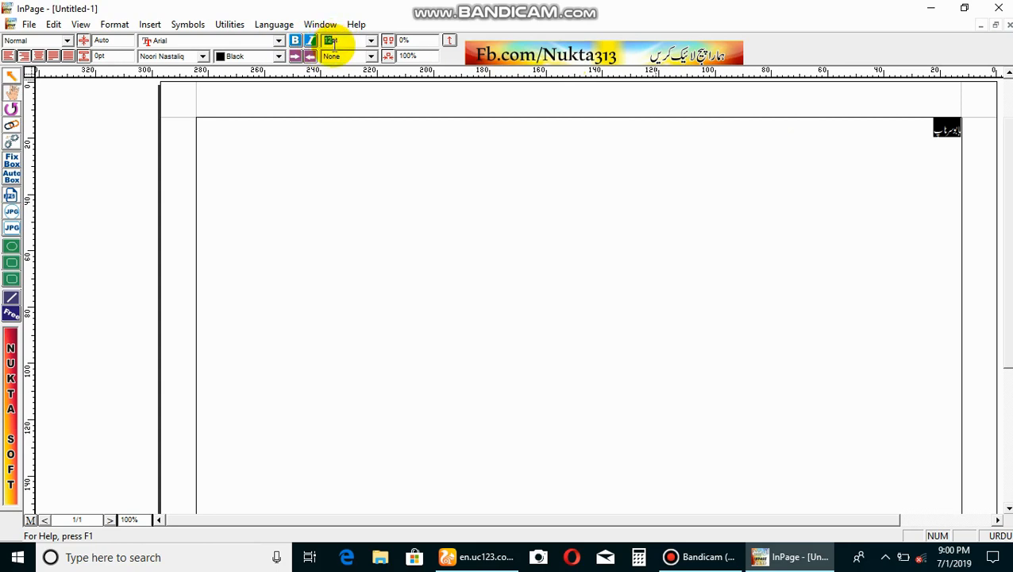
text(1)
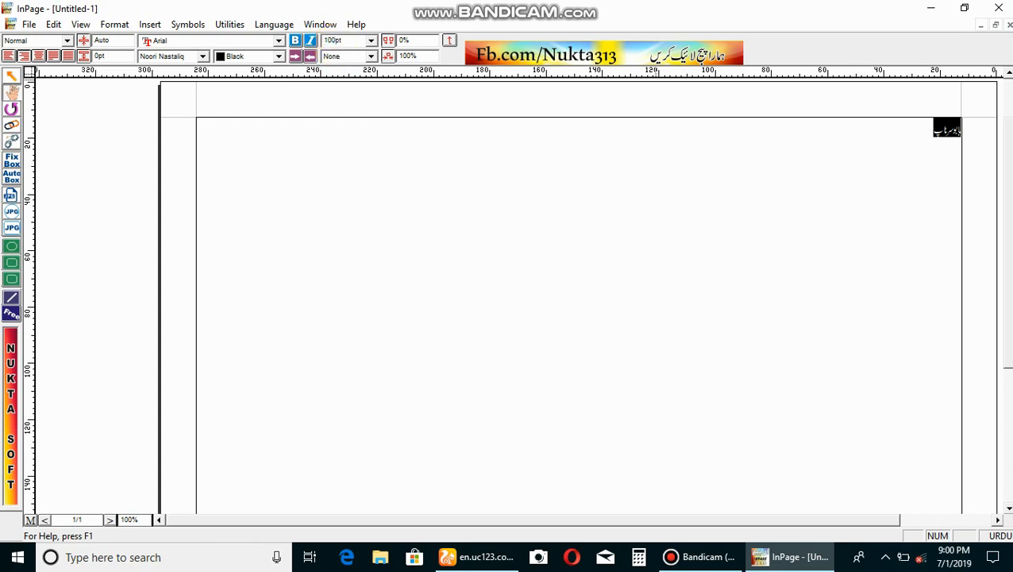
key(Return)
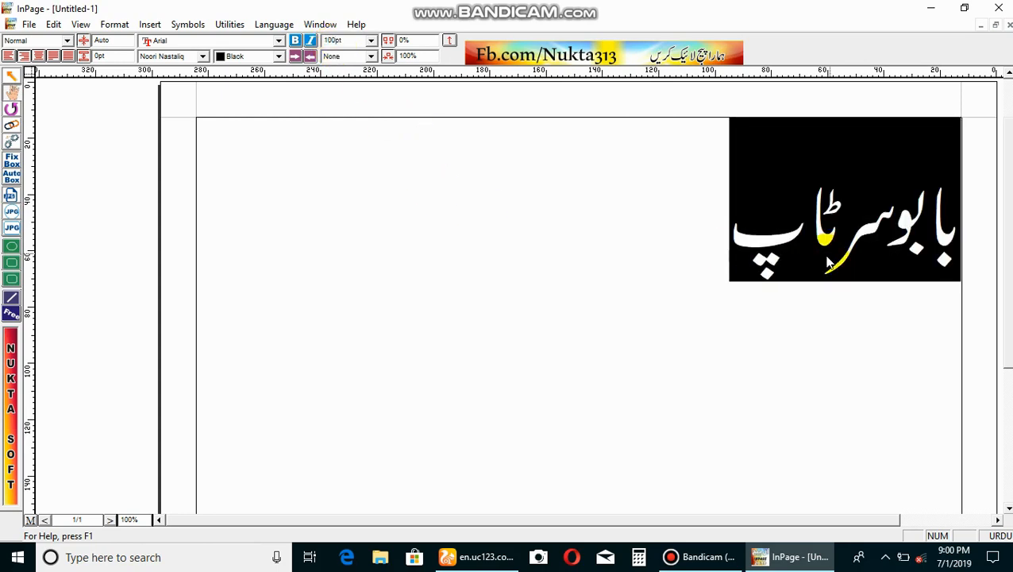
click(745, 247)
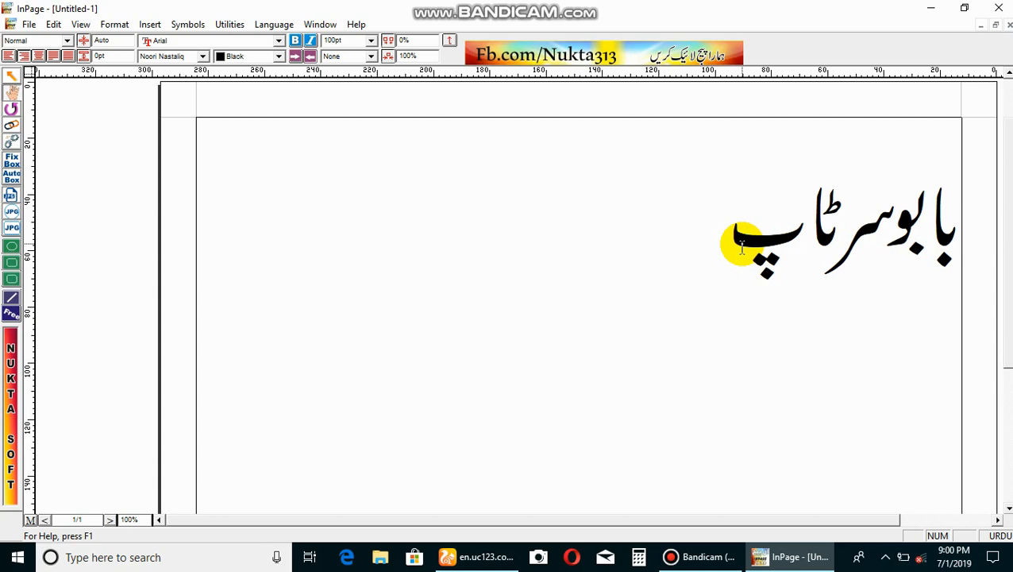
Step: Change the colour of the enlarged Urdu text to White
drag(741, 248, 964, 229)
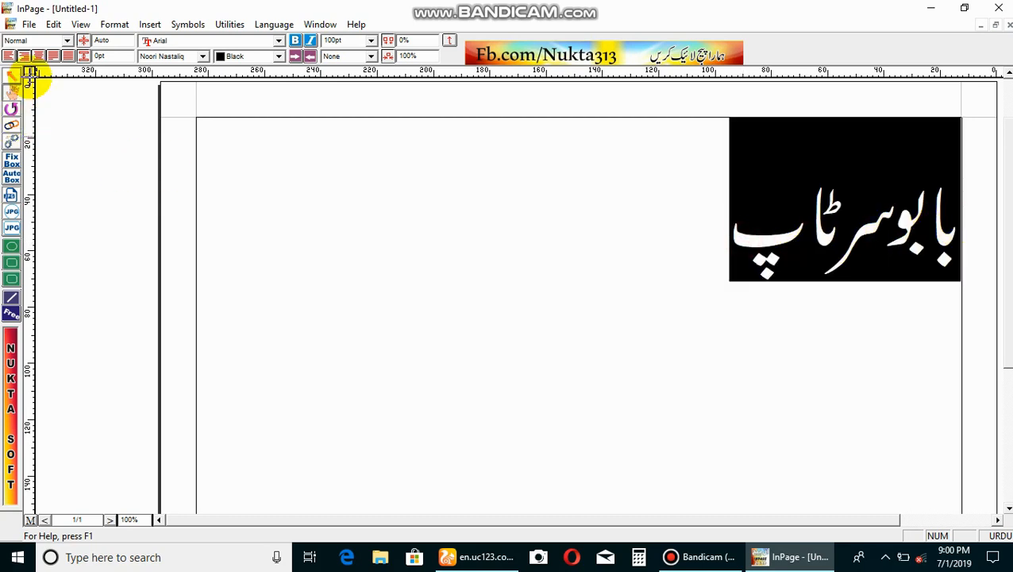
click(279, 55)
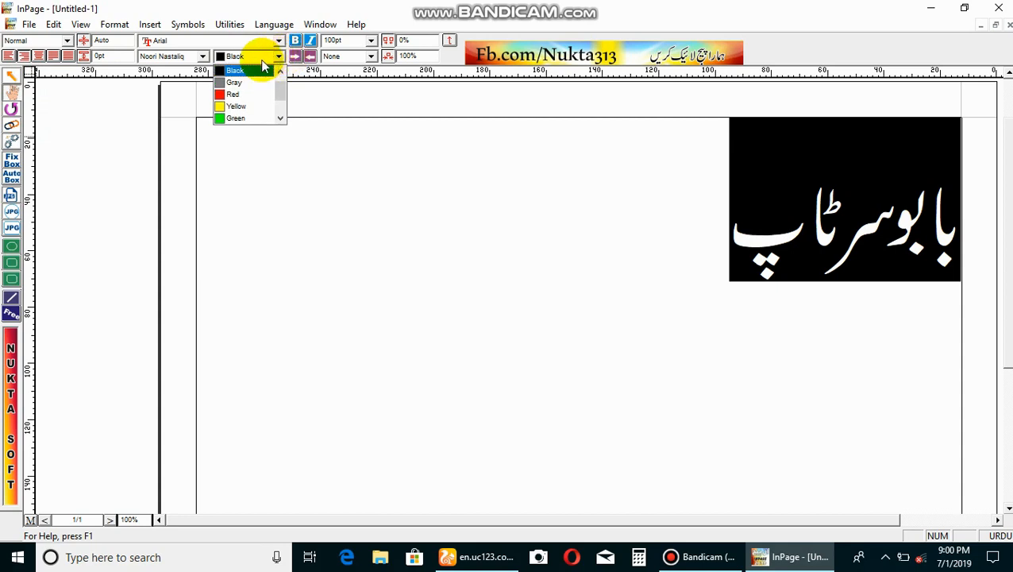
scroll(279, 73, up, 1)
click(267, 72)
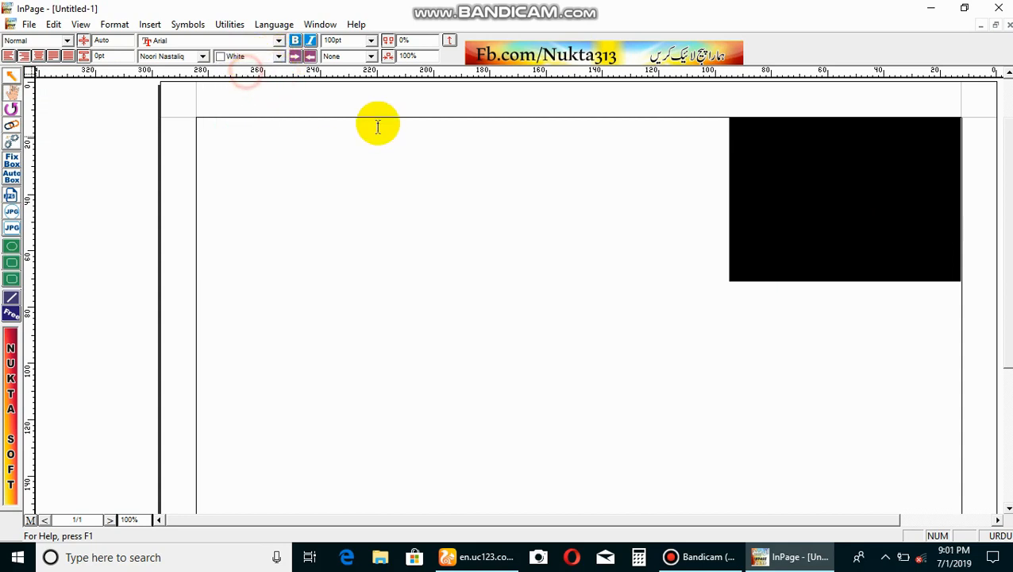
click(747, 306)
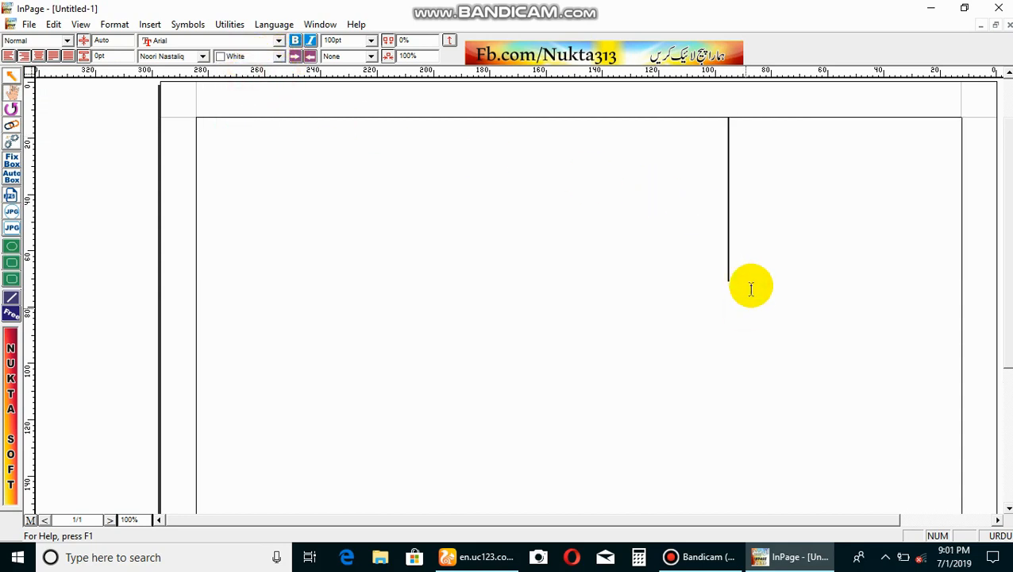
Step: Export the page to the desktop as an Encapsulated PostScript file named "babusar top 222222222" at 100% scaling
click(32, 24)
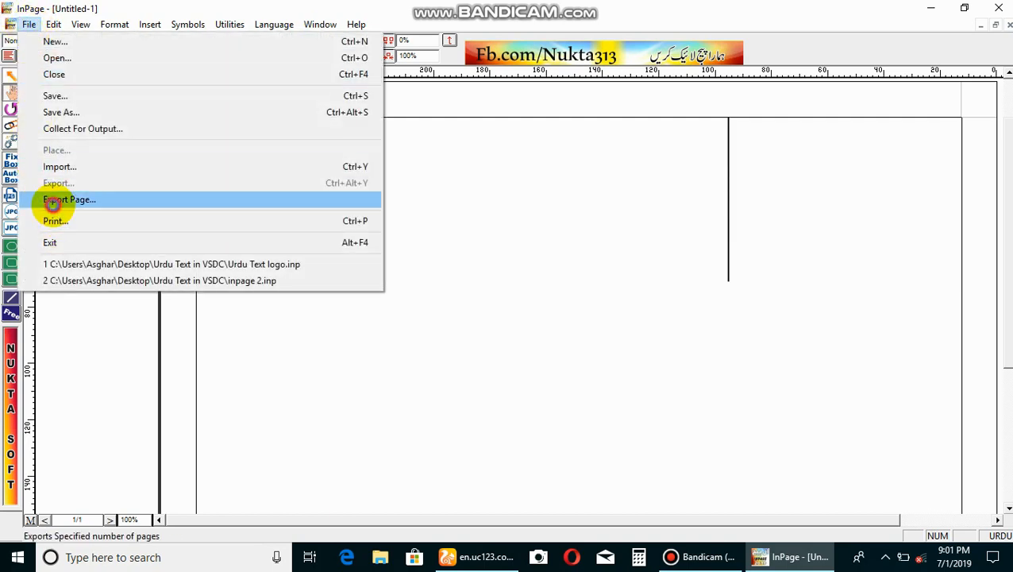
click(58, 200)
click(576, 254)
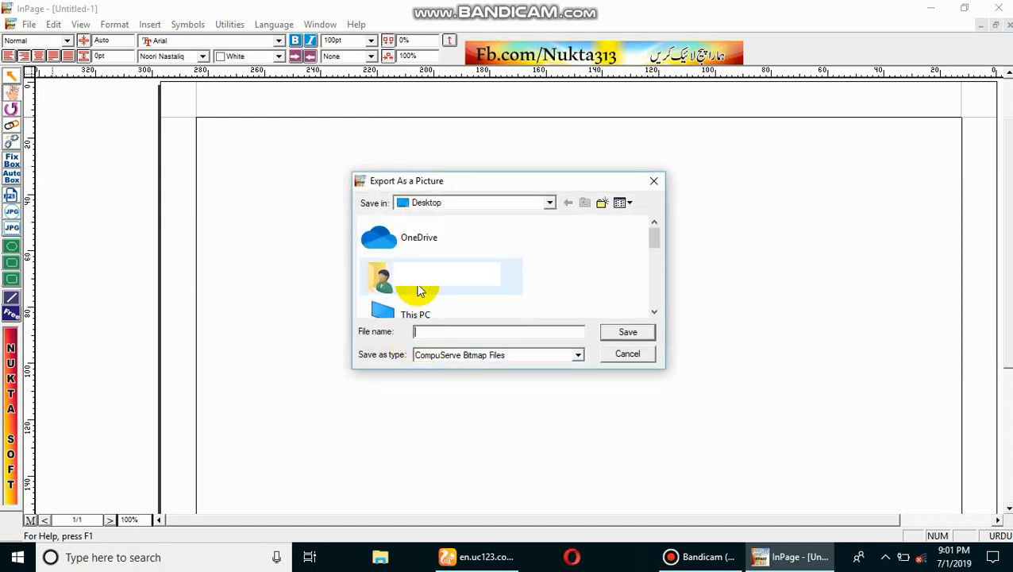
click(461, 333)
text(babusar top 222222222)
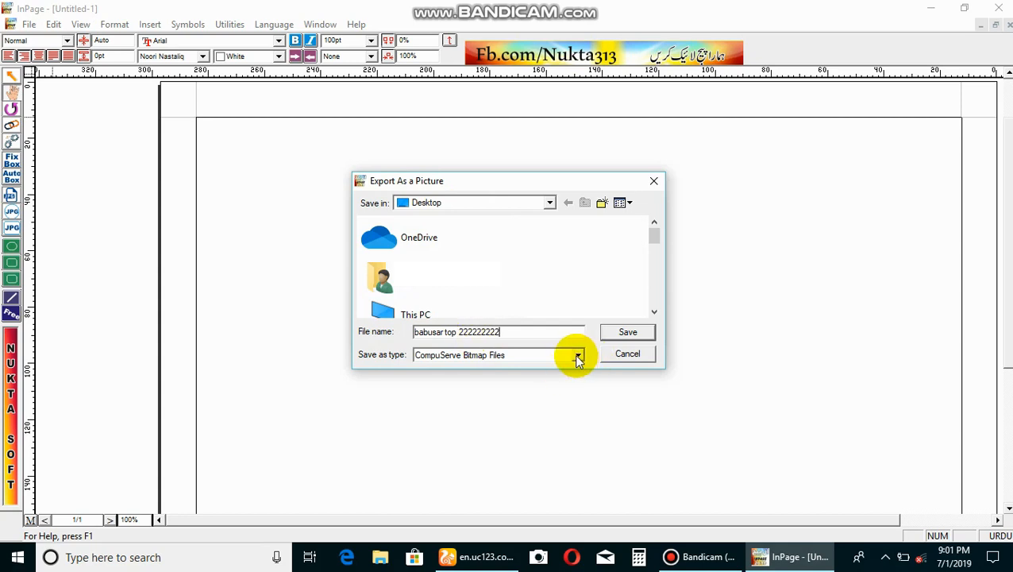
click(576, 355)
click(508, 379)
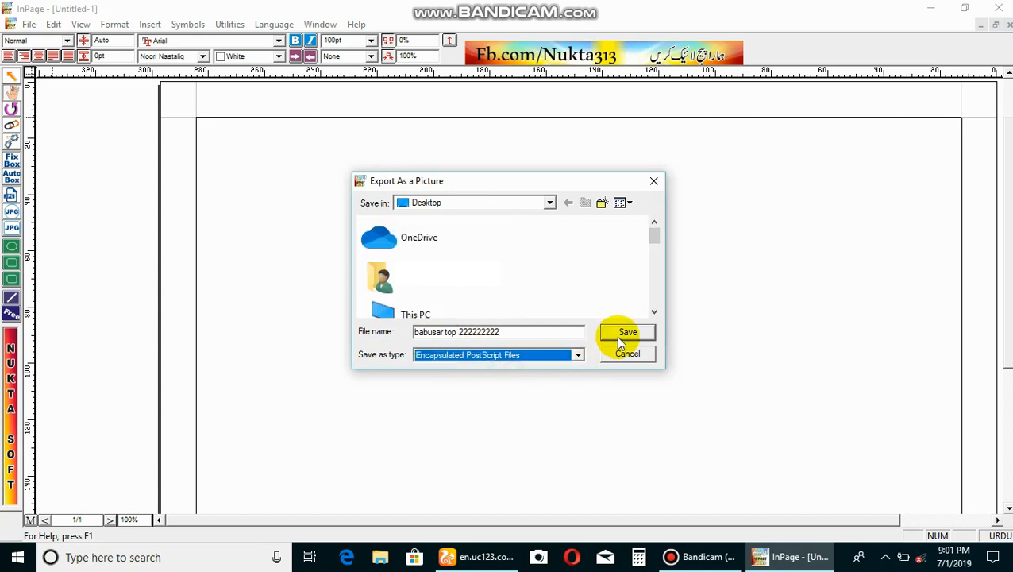
click(628, 332)
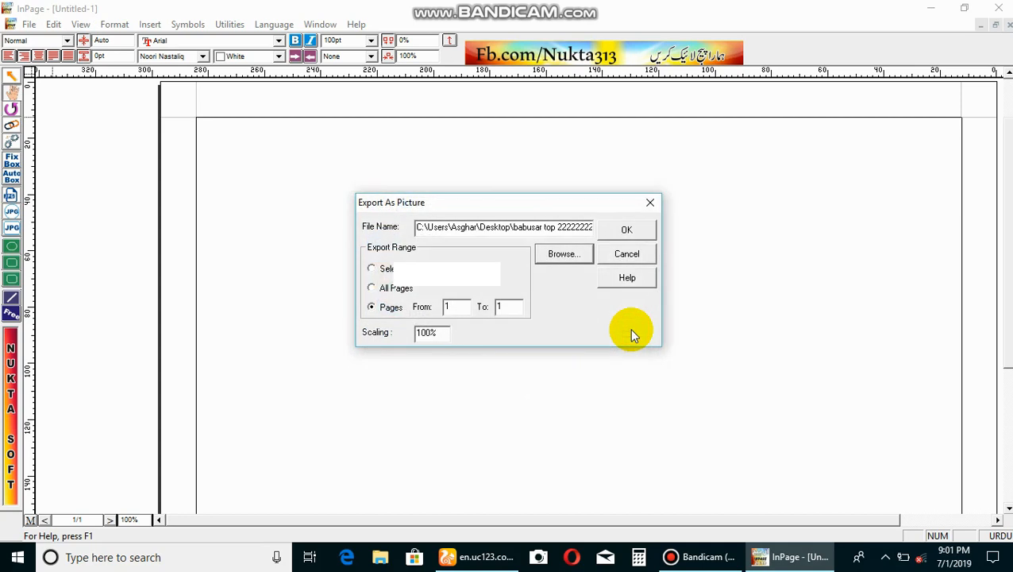
click(628, 230)
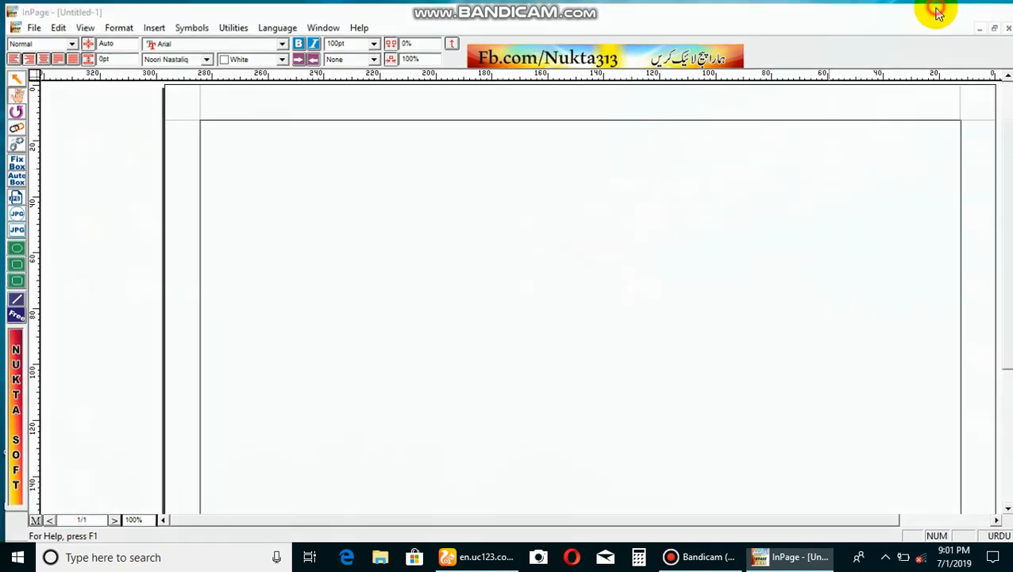
Step: Switch to the desktop and move the exported babusar top file directly below the Hunza video file
click(931, 8)
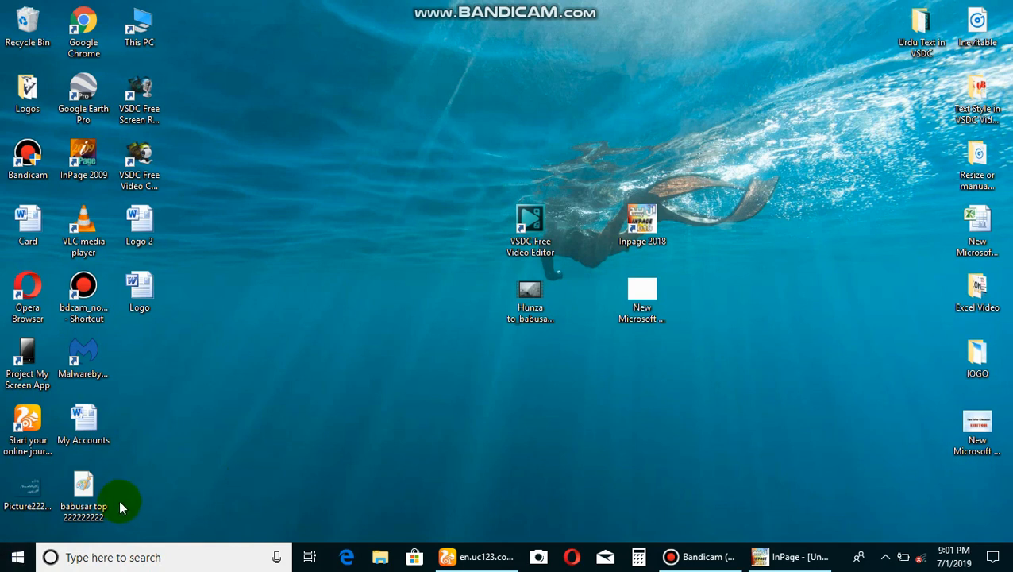
click(85, 498)
drag(85, 500, 571, 409)
drag(595, 386, 539, 382)
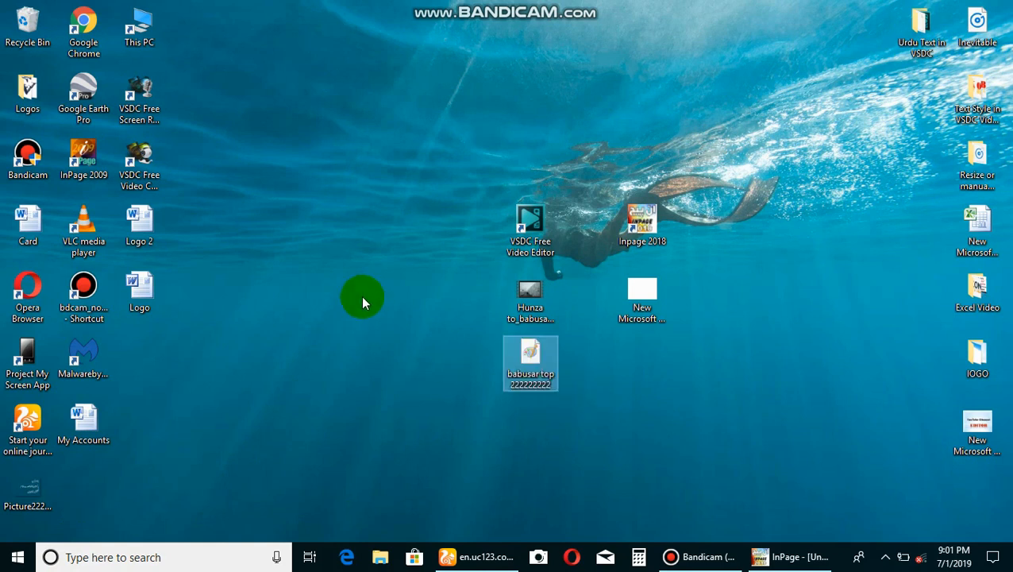
right_click(360, 279)
click(372, 320)
Step: Open the New Microsoft PowerPoint Presentation (2) file from the desktop, dismiss the activation wizard and maximize the window
click(635, 294)
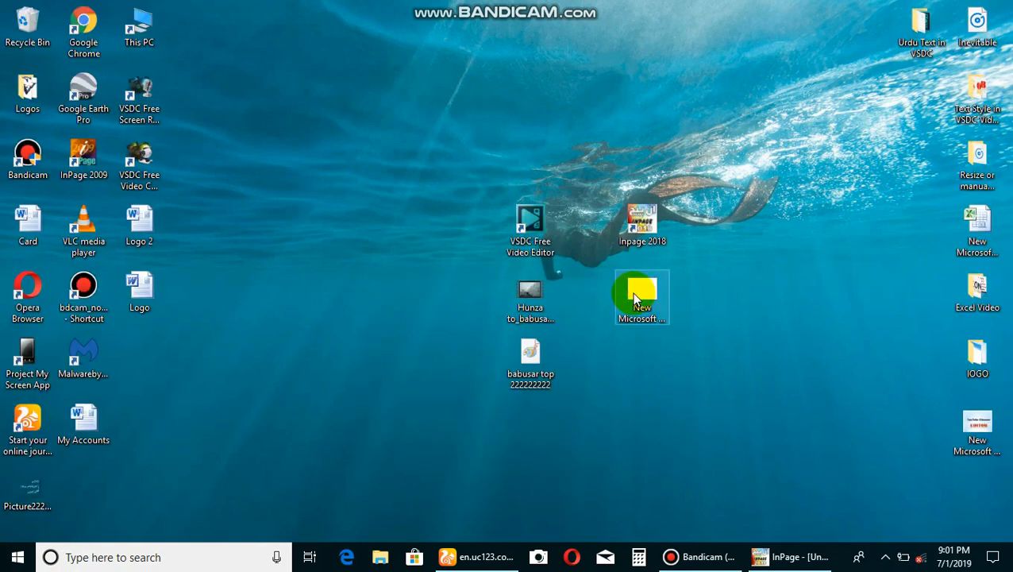
right_click(636, 296)
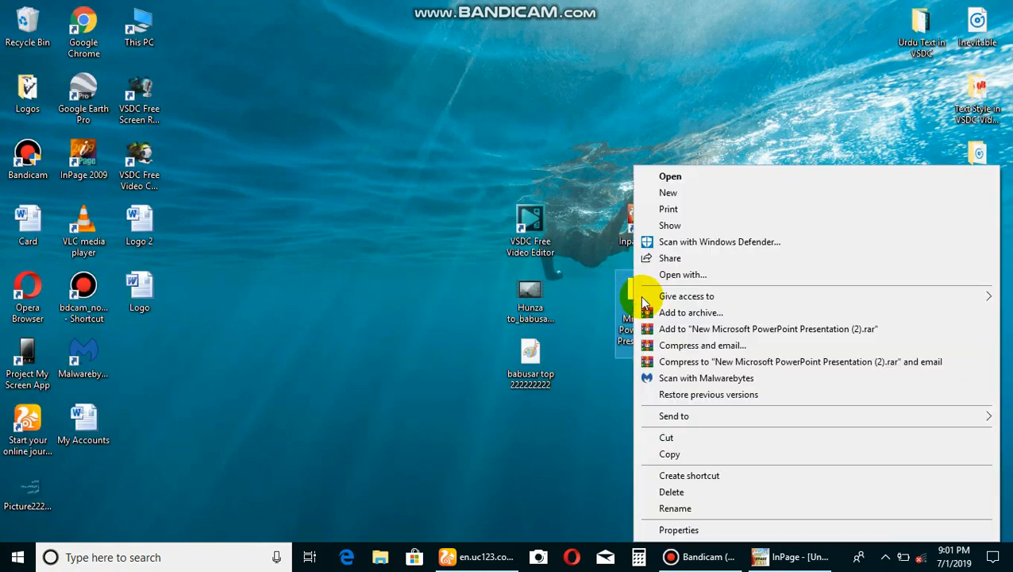
click(669, 181)
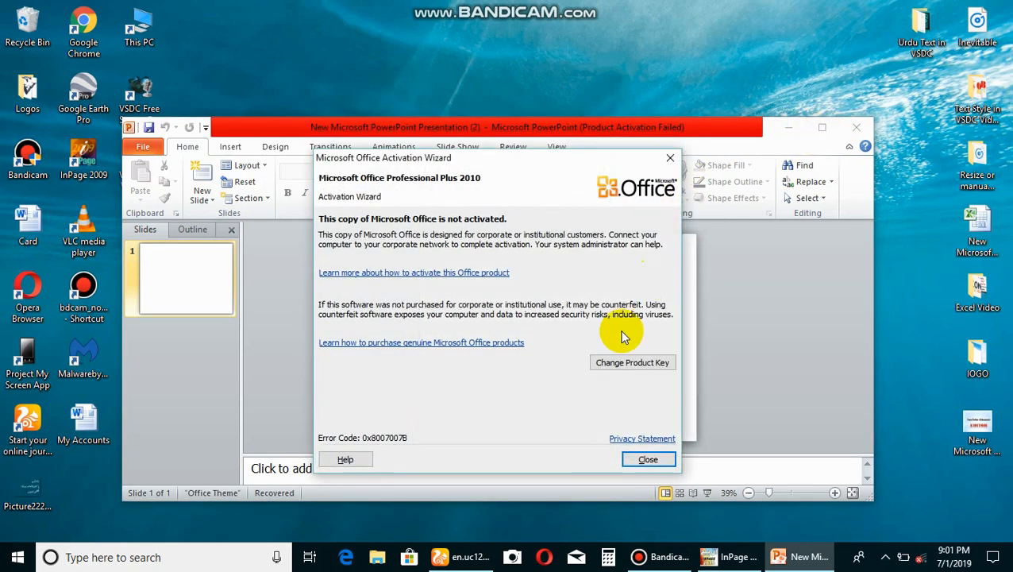
click(648, 458)
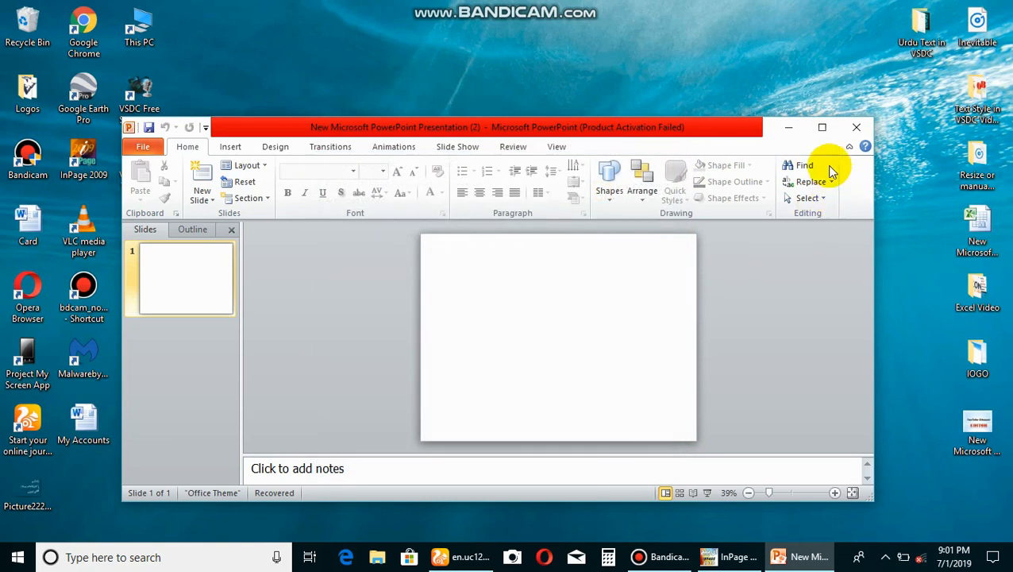
click(823, 127)
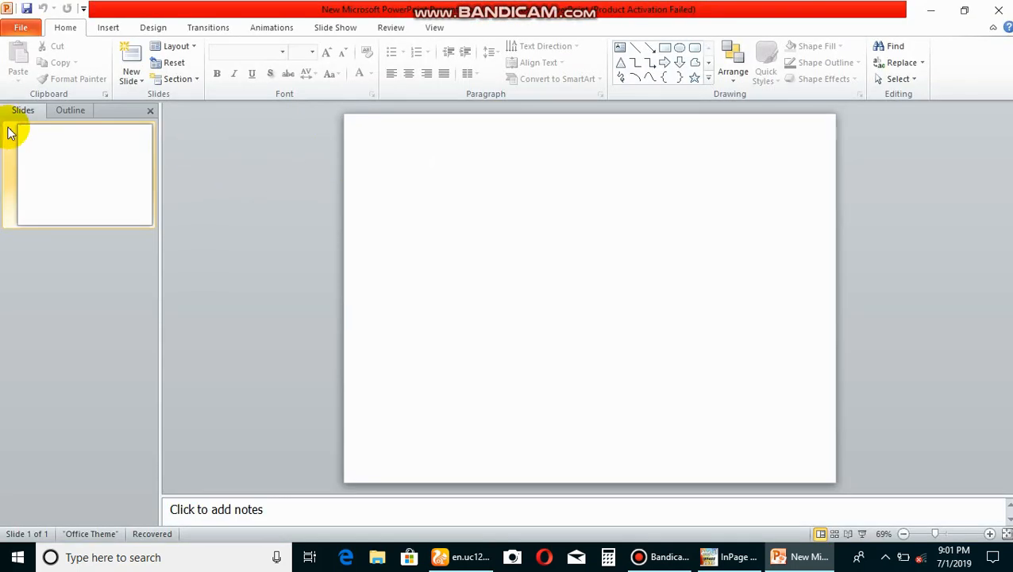
Step: Apply the dark grey built-in Technic theme to the blank slide
click(153, 27)
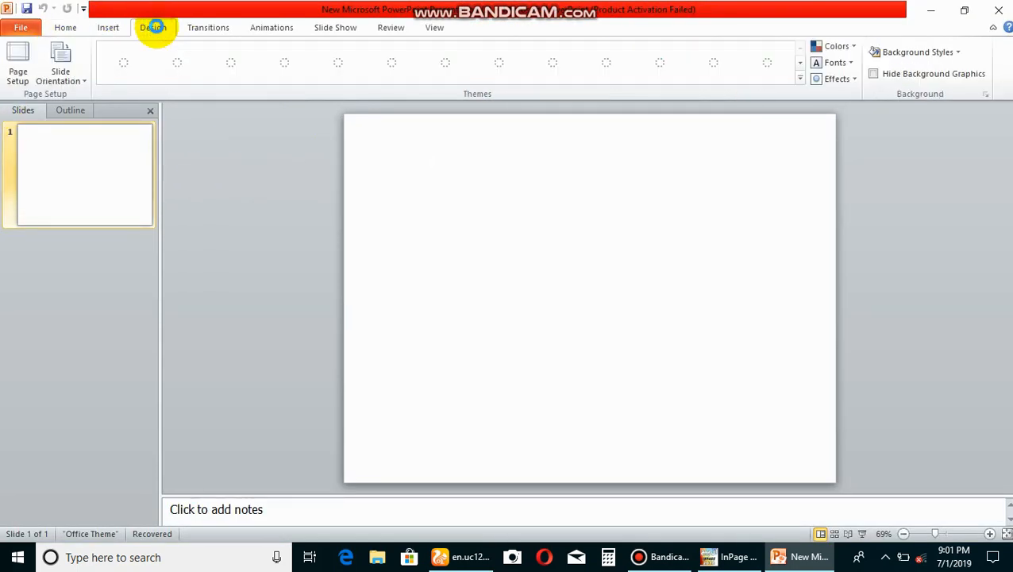
click(799, 78)
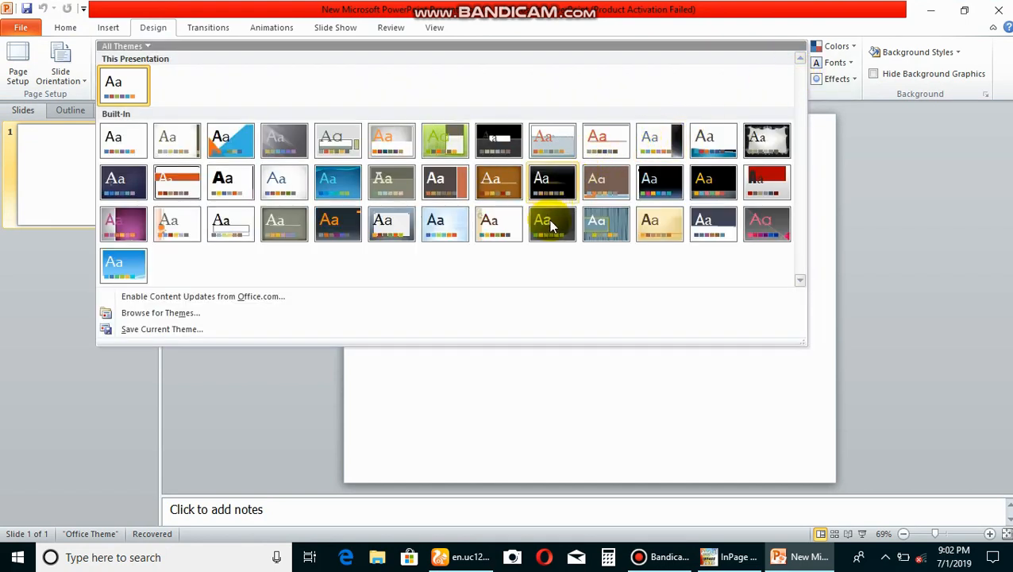
click(549, 220)
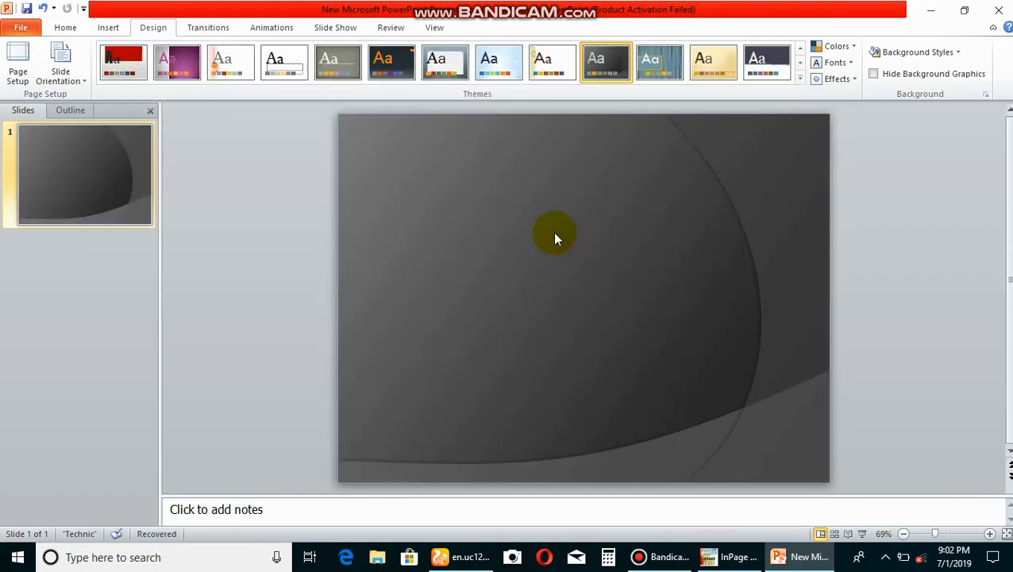
Step: Copy the exported babusar top file from the desktop and paste it onto the PowerPoint slide
click(930, 10)
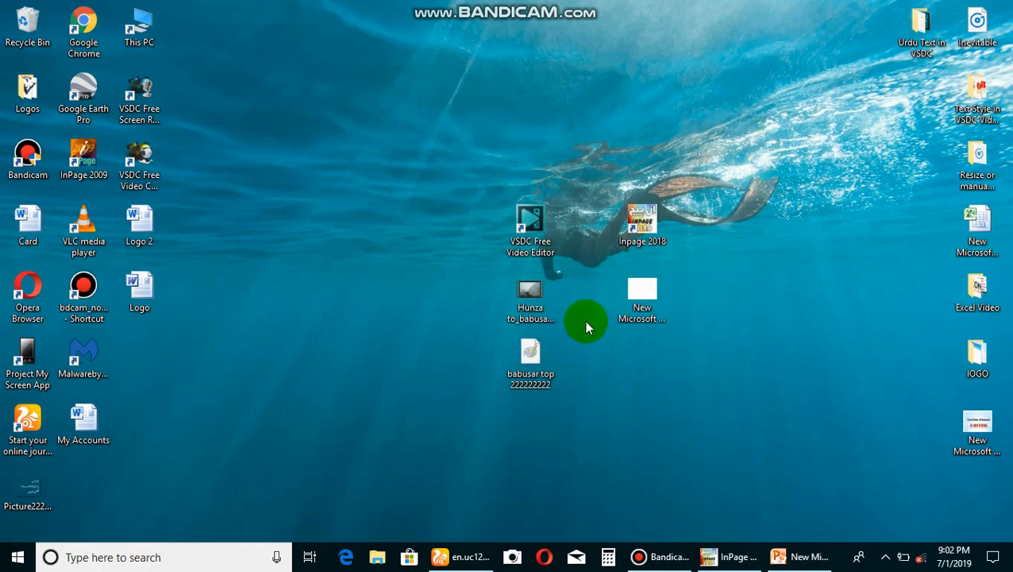
click(556, 353)
right_click(545, 354)
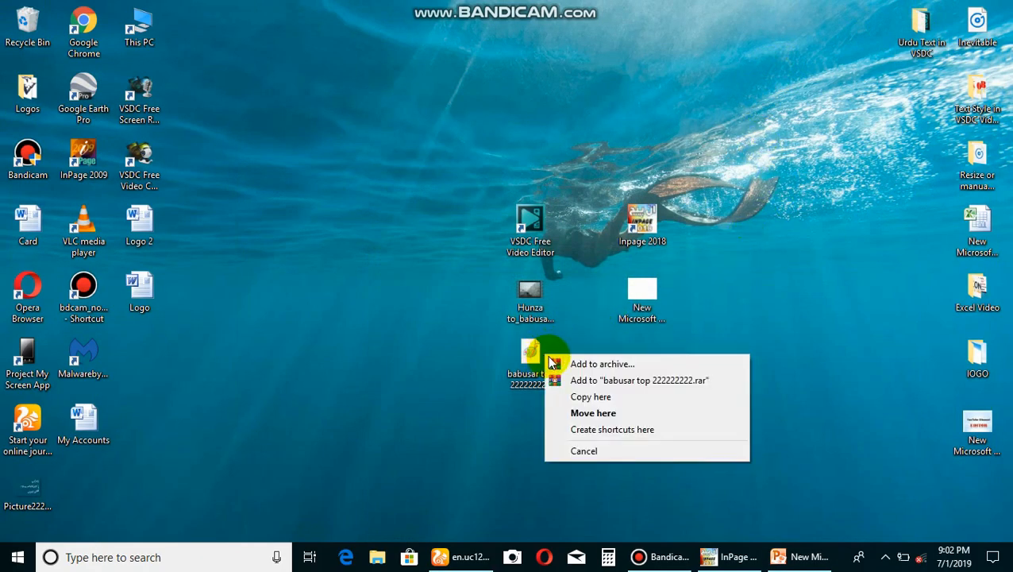
click(527, 361)
right_click(526, 360)
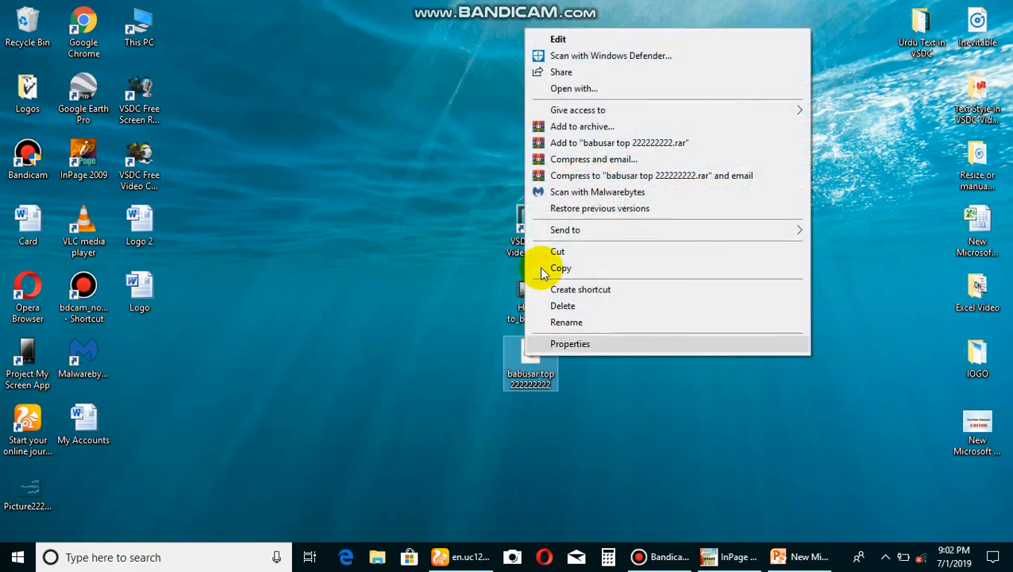
click(539, 268)
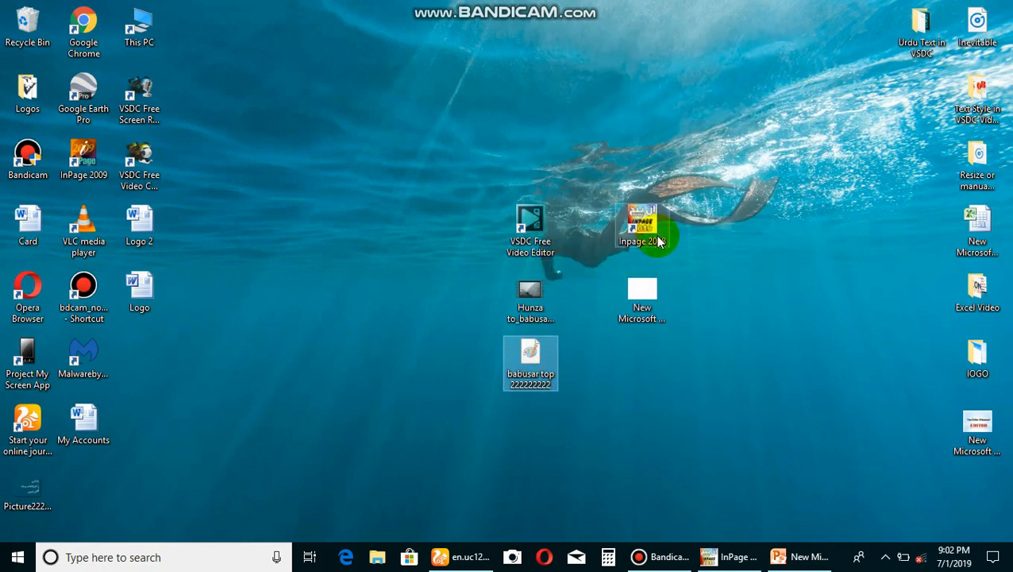
click(799, 558)
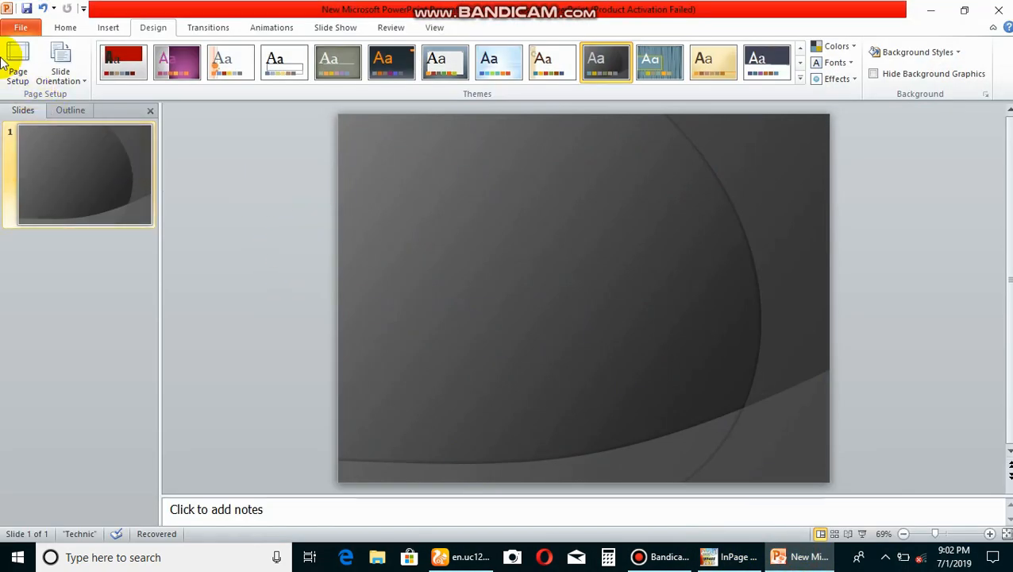
click(66, 29)
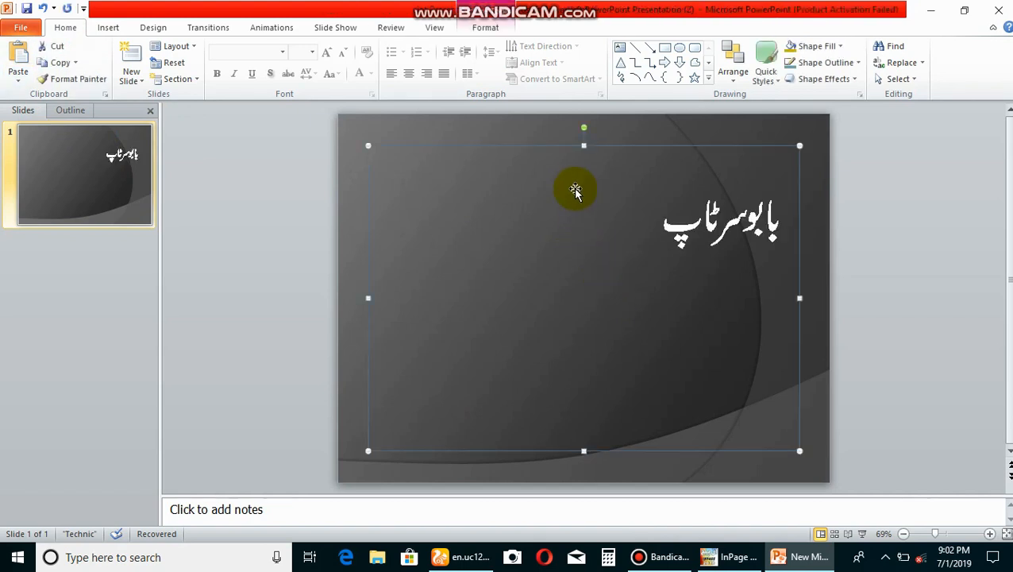
right_click(595, 147)
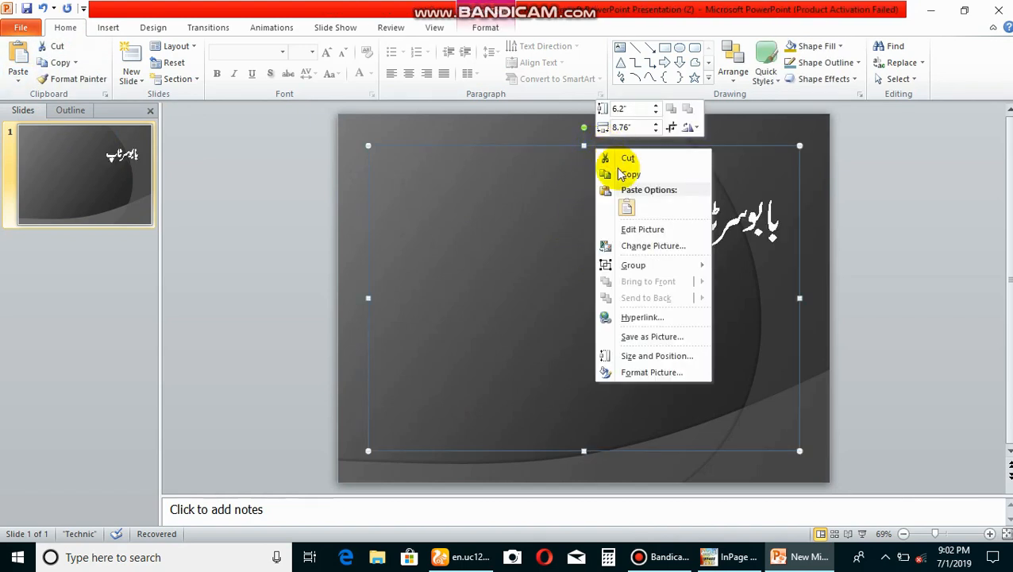
click(644, 336)
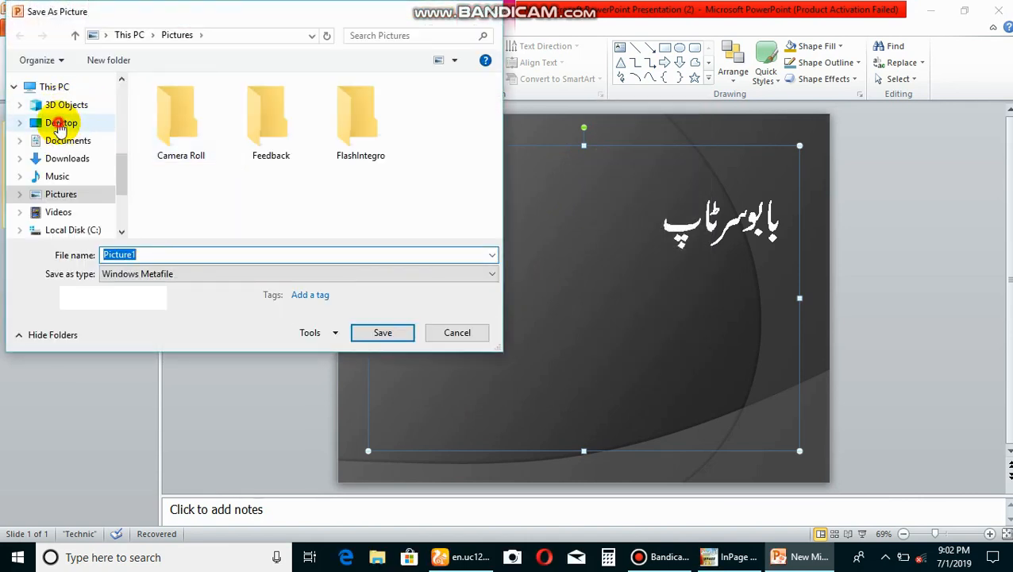
click(60, 123)
double_click(147, 255)
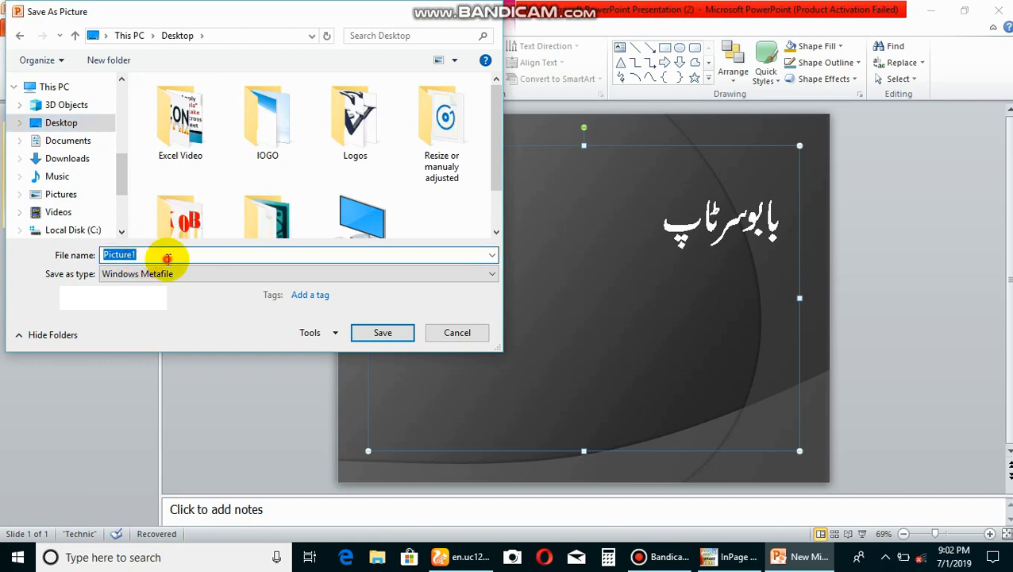
click(167, 257)
key(BackSpace)
text(3333333333333333333333)
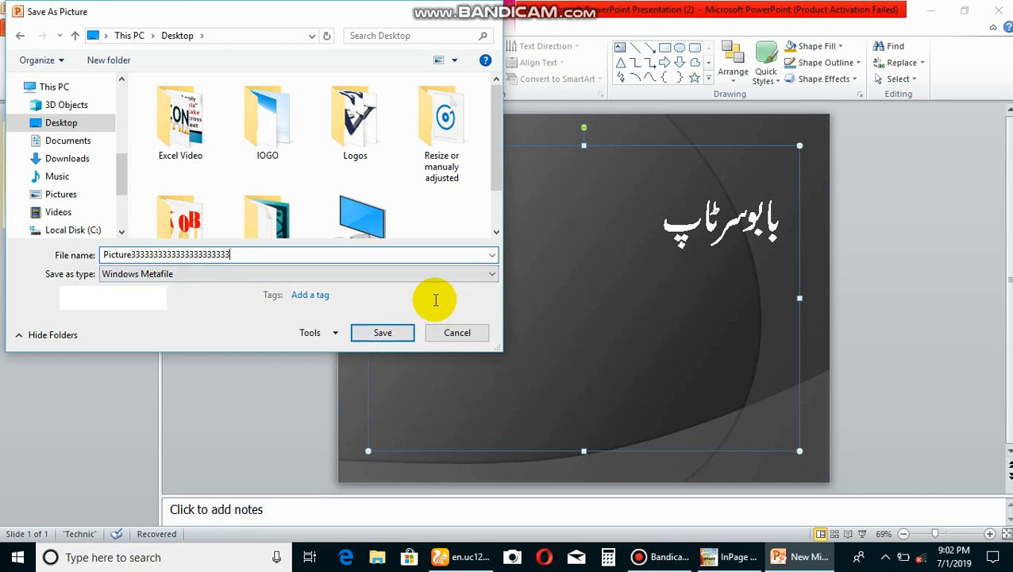
click(486, 274)
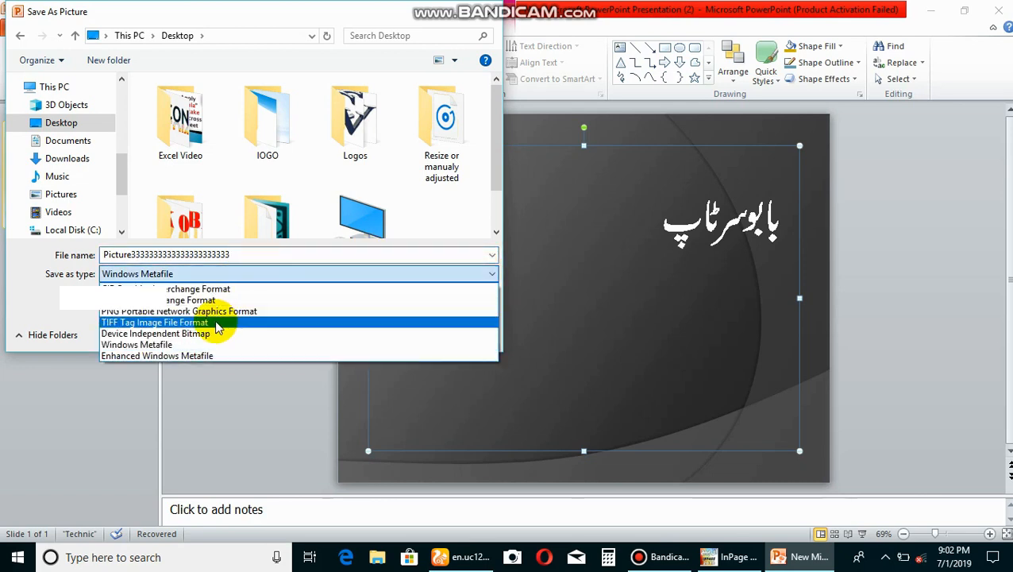
click(199, 311)
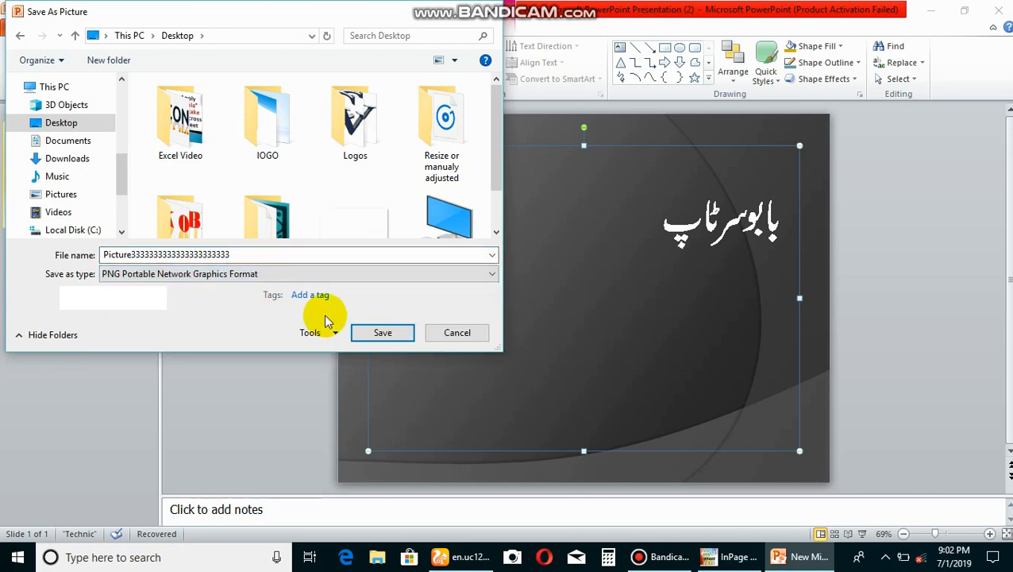
click(373, 333)
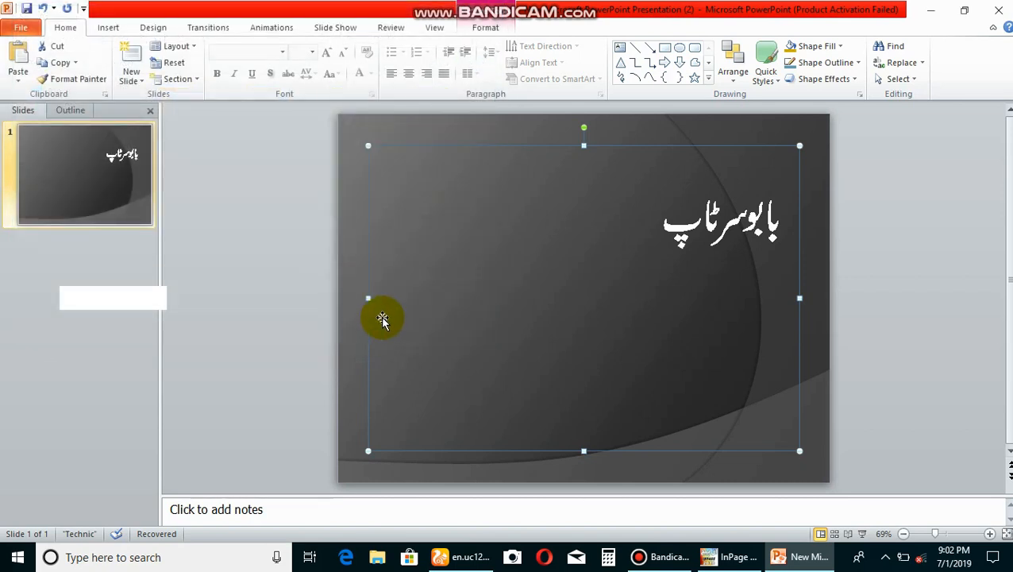
right_click(449, 150)
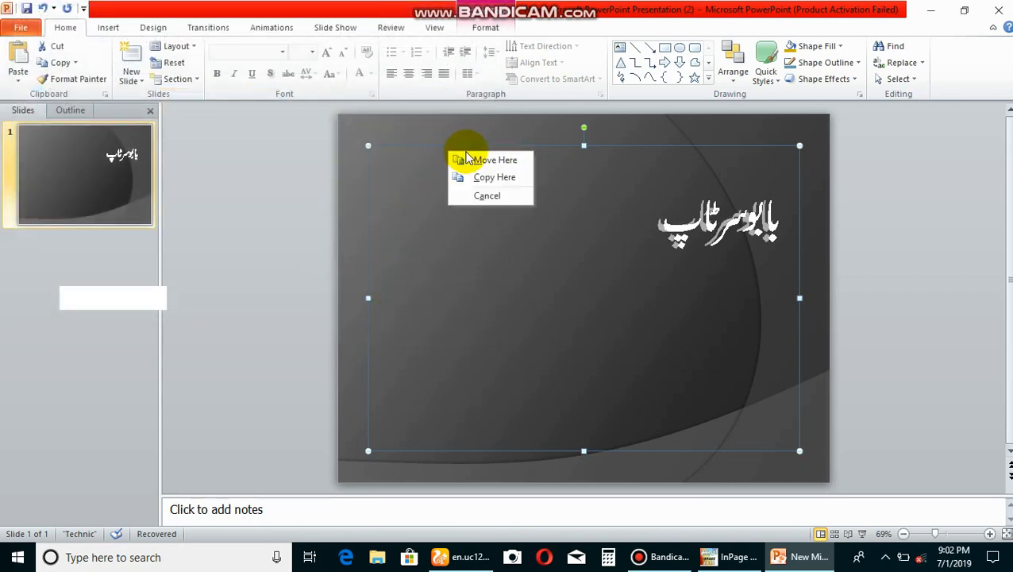
click(453, 151)
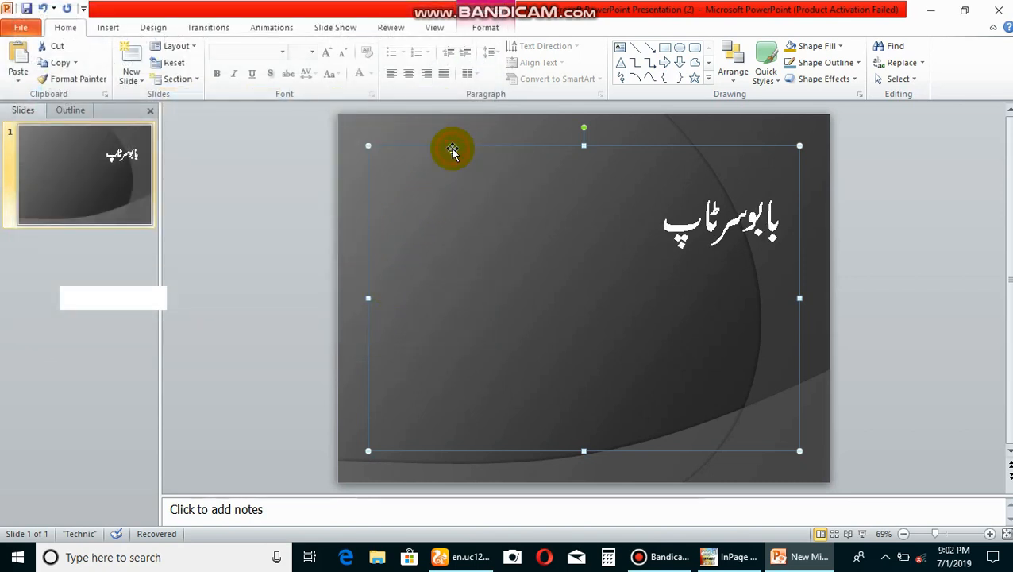
Step: Switch to the desktop and move the saved Picture333 file directly below the New Microsoft PowerPoint file beside the babusar top file
click(929, 11)
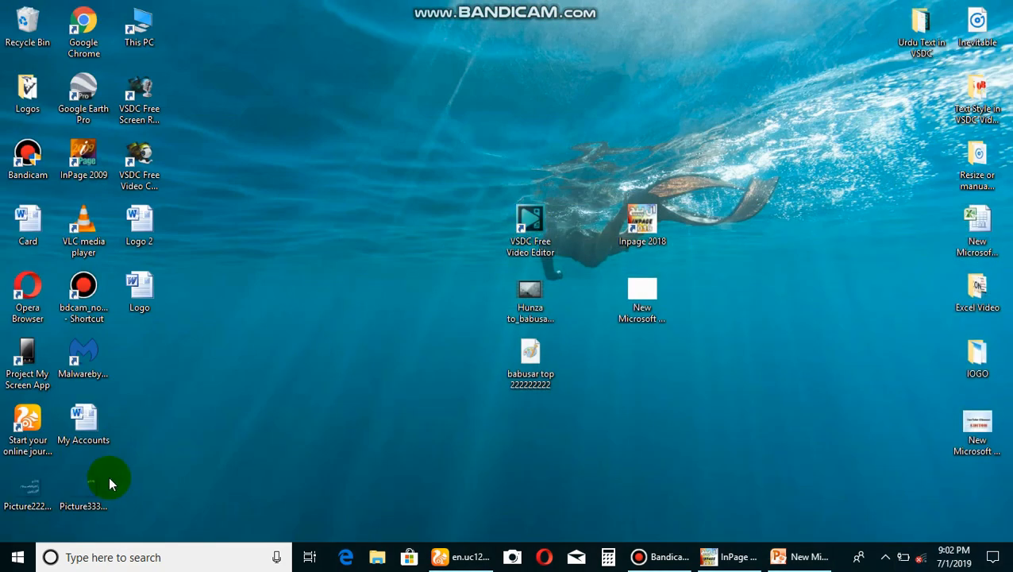
drag(93, 492, 634, 345)
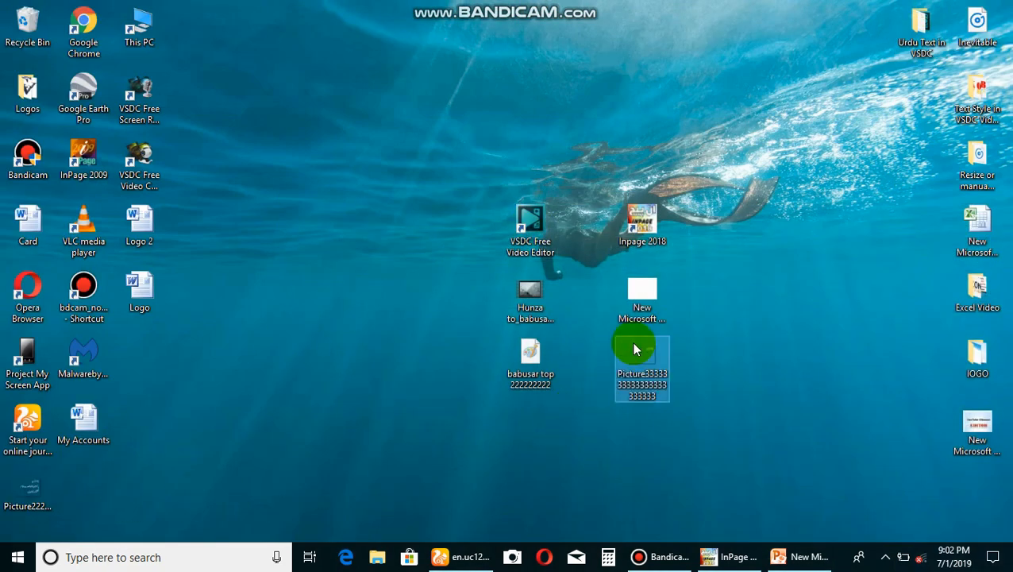
click(549, 296)
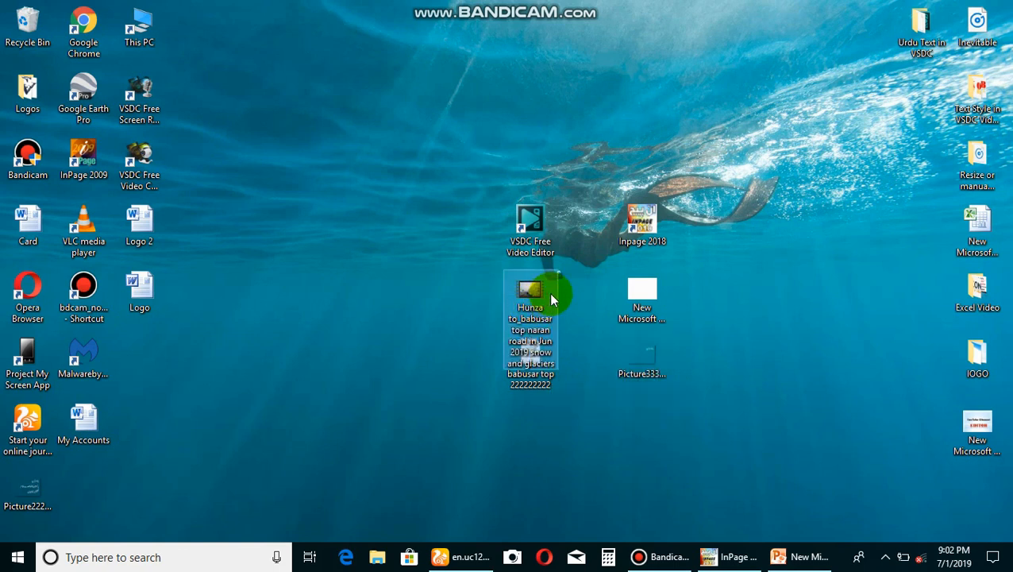
Step: Open VSDC Free Video Editor from the desktop and dismiss the Pro upgrade window
click(524, 230)
right_click(524, 231)
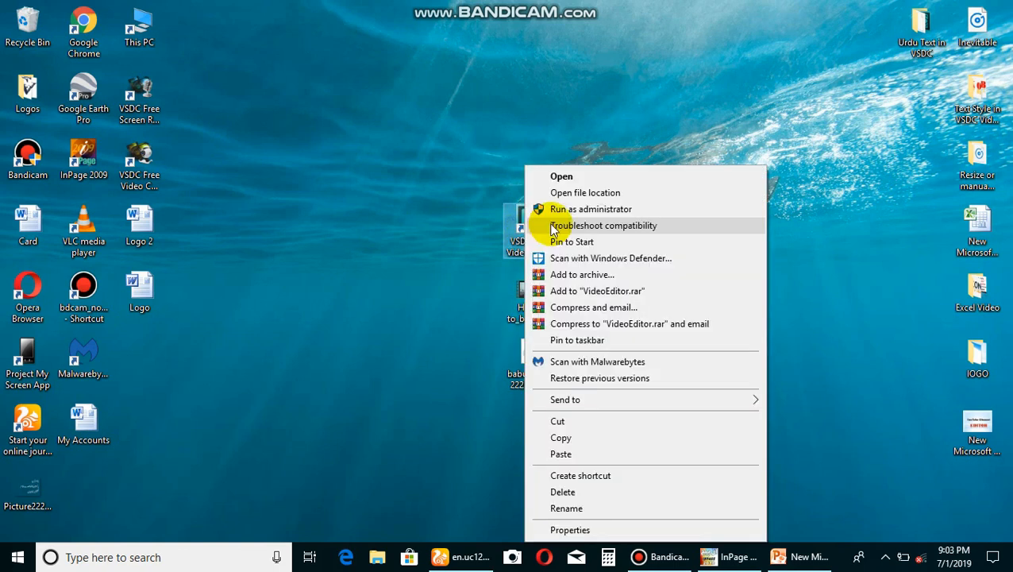
click(563, 174)
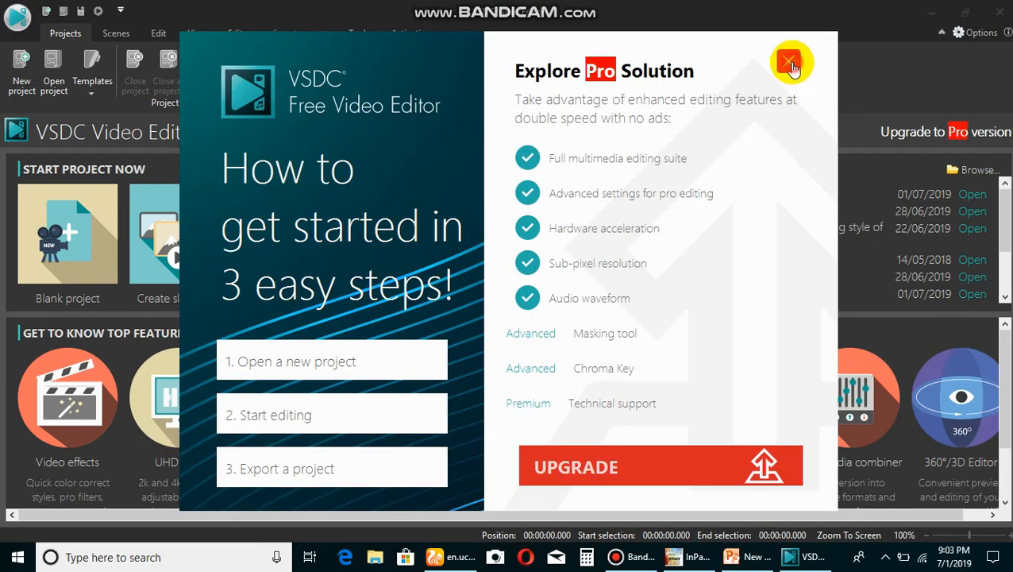
click(789, 64)
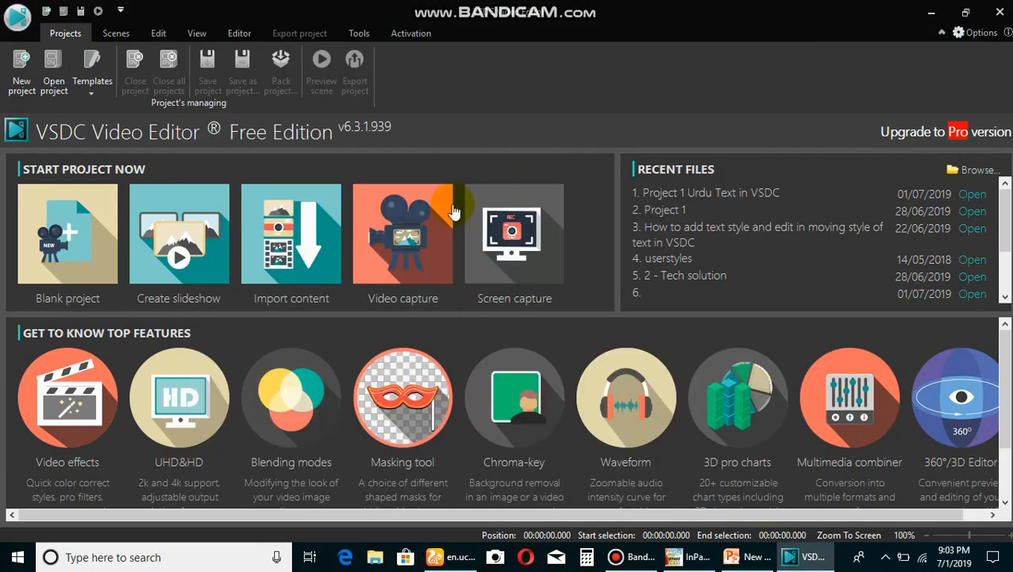
Step: Import the Hunza to_babusar top video from the desktop into a new project, accepting the HD 1280x720, 29.970 fps settings
click(282, 244)
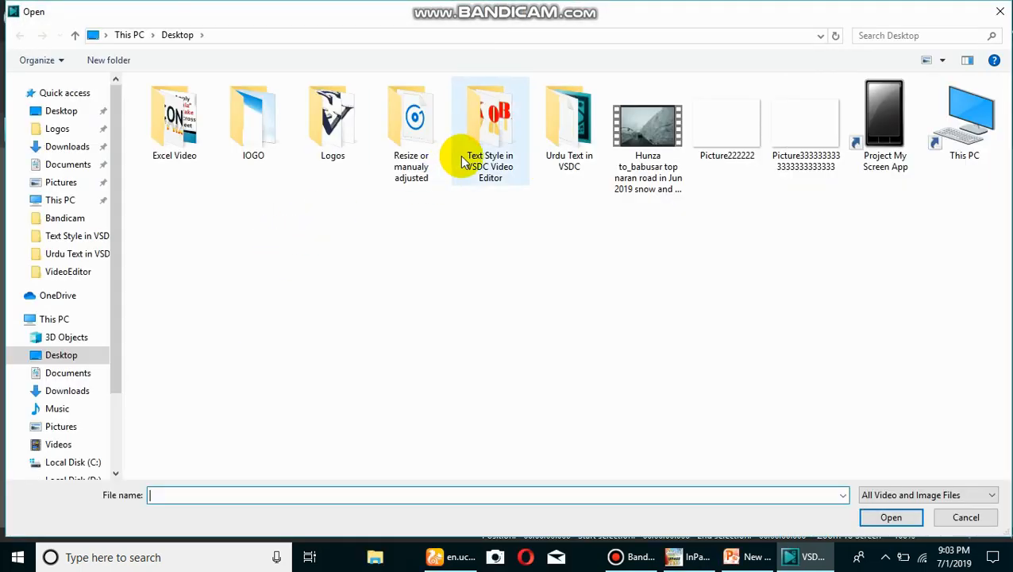
click(620, 126)
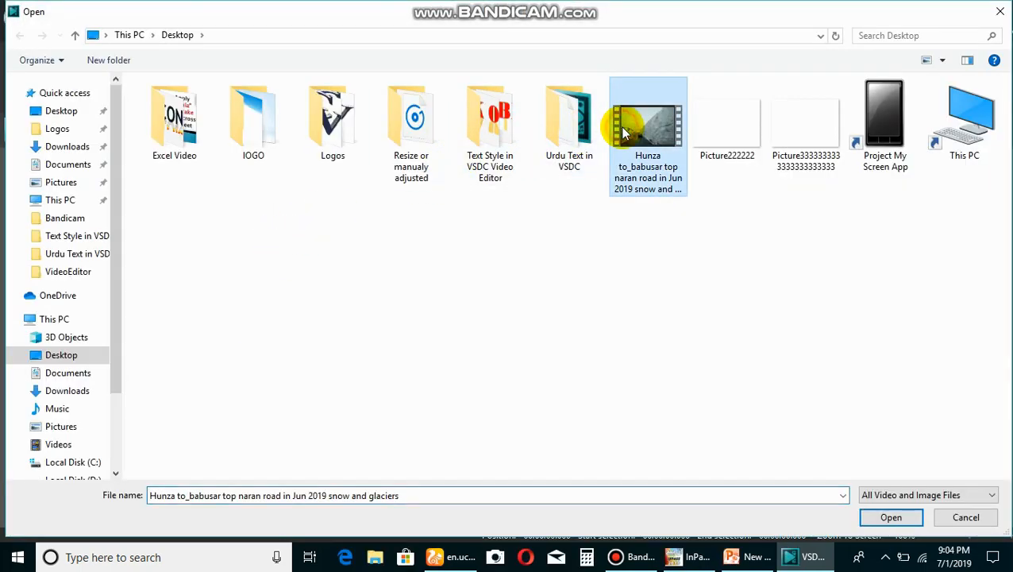
click(903, 517)
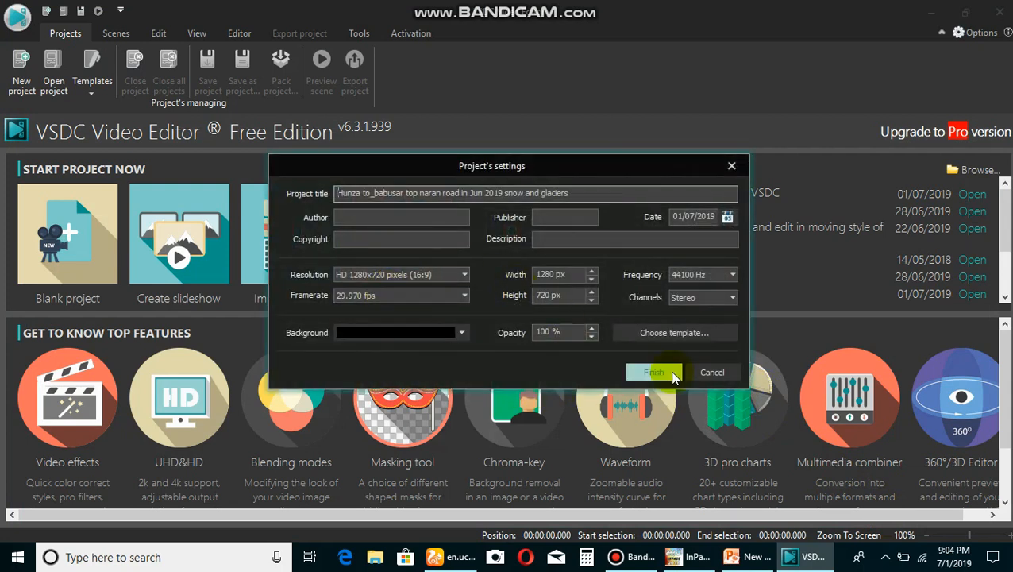
click(671, 373)
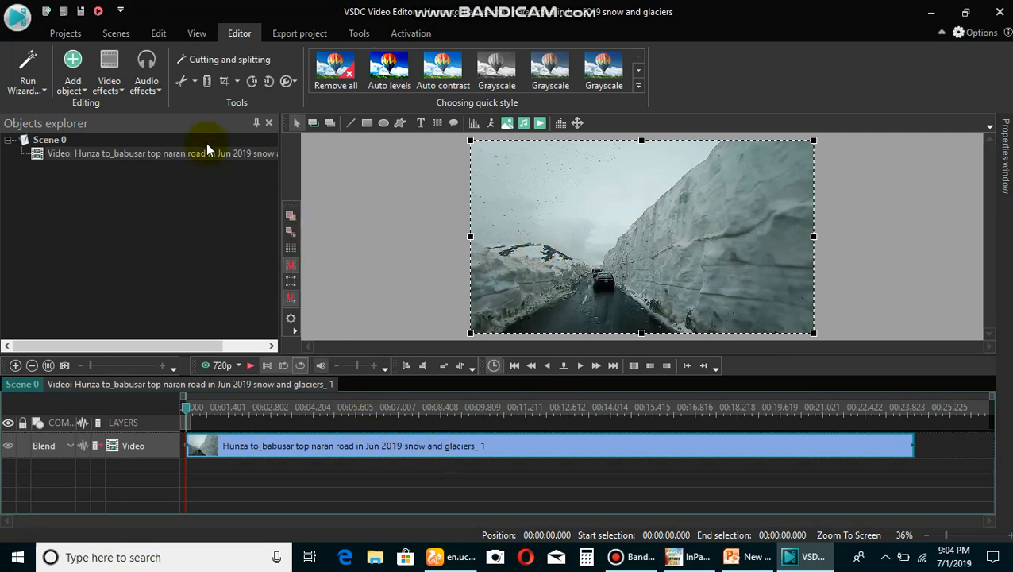
Step: Draw a narrow vertical rectangle from scene begin over the video's lower right area, and shift it slightly upward
click(367, 125)
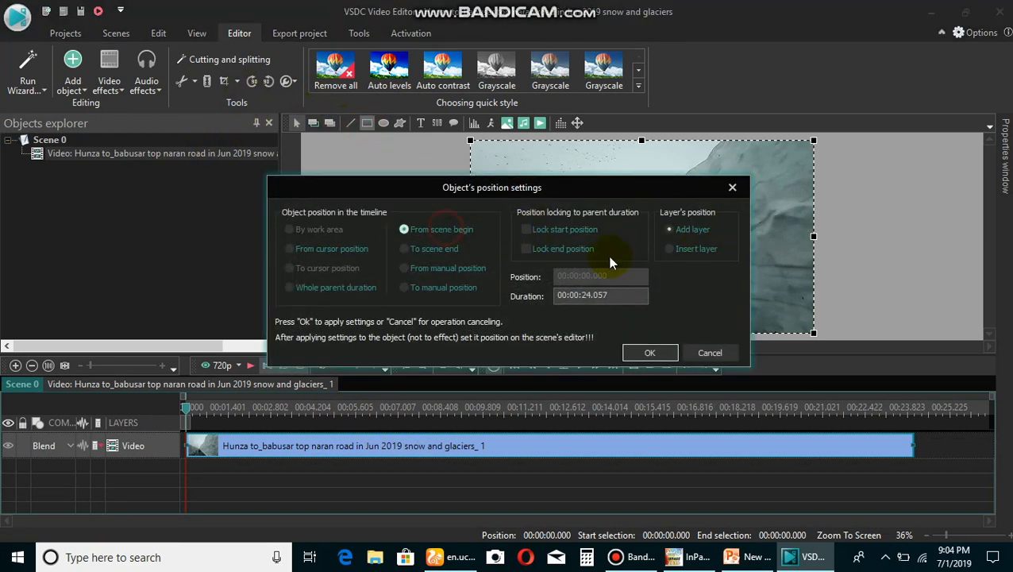
click(670, 355)
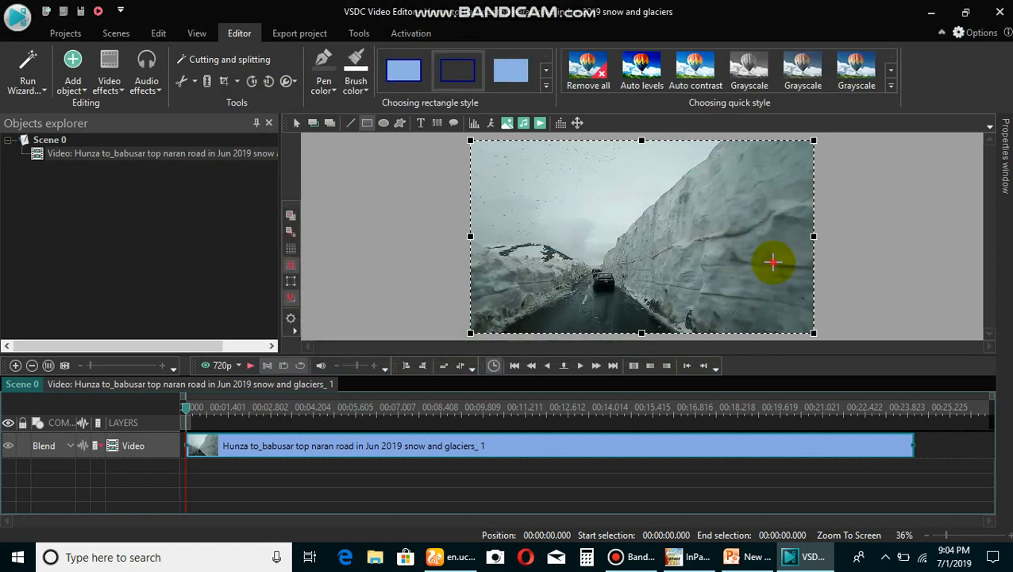
drag(774, 265, 778, 315)
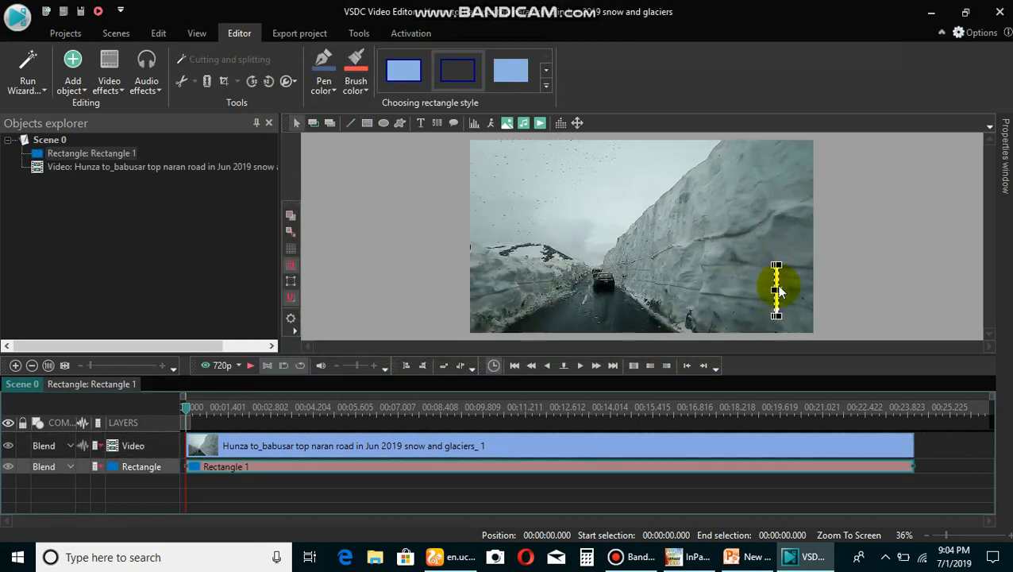
drag(776, 266, 781, 265)
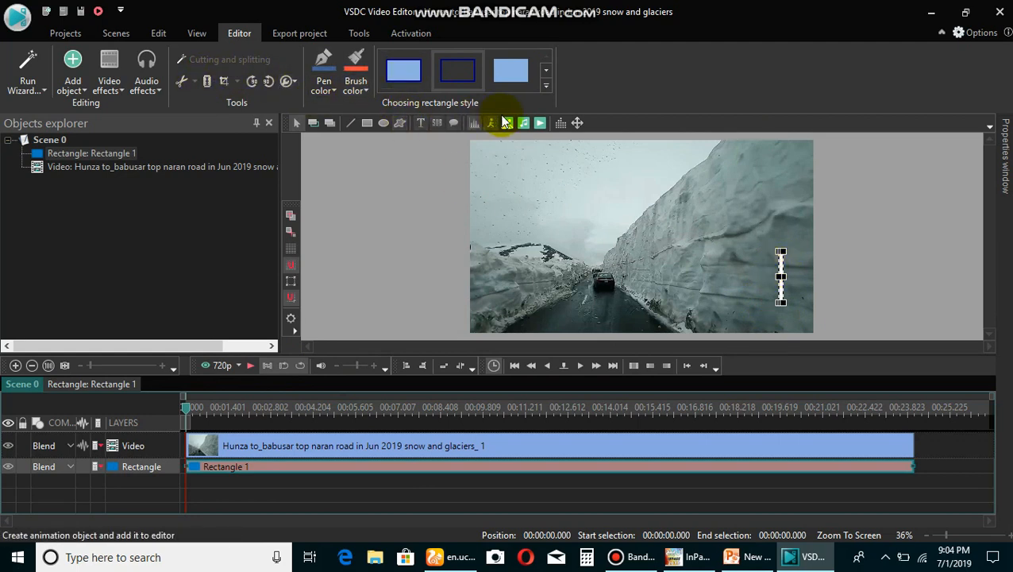
Step: Add the Picture333 image from the desktop as a new layer starting at the beginning of the scene
click(77, 93)
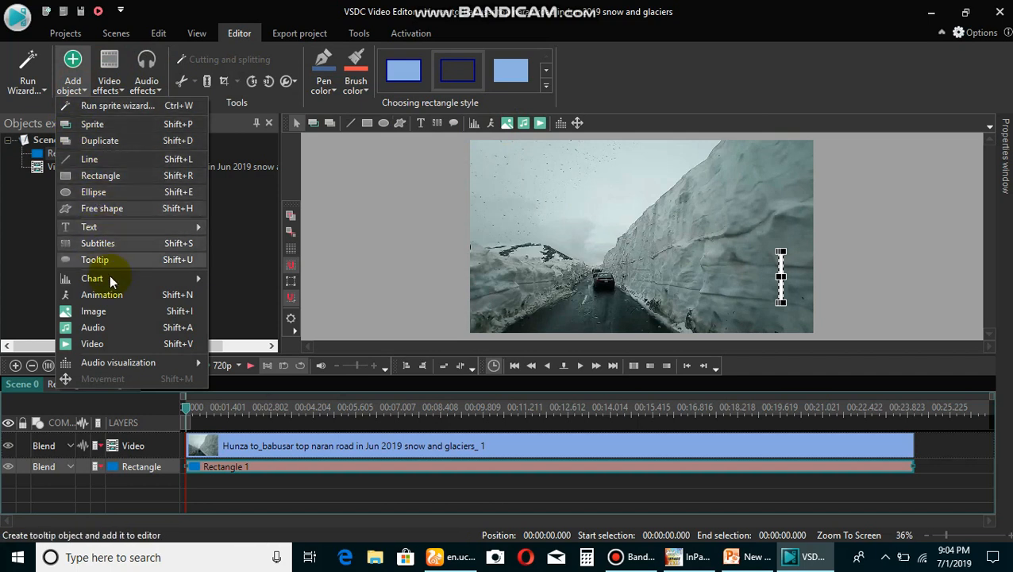
click(108, 314)
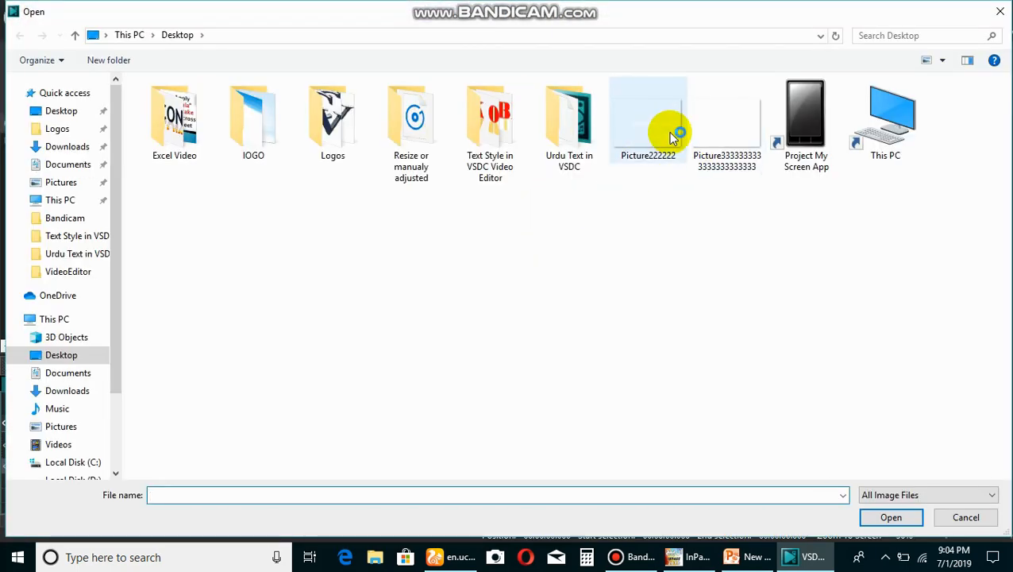
click(714, 129)
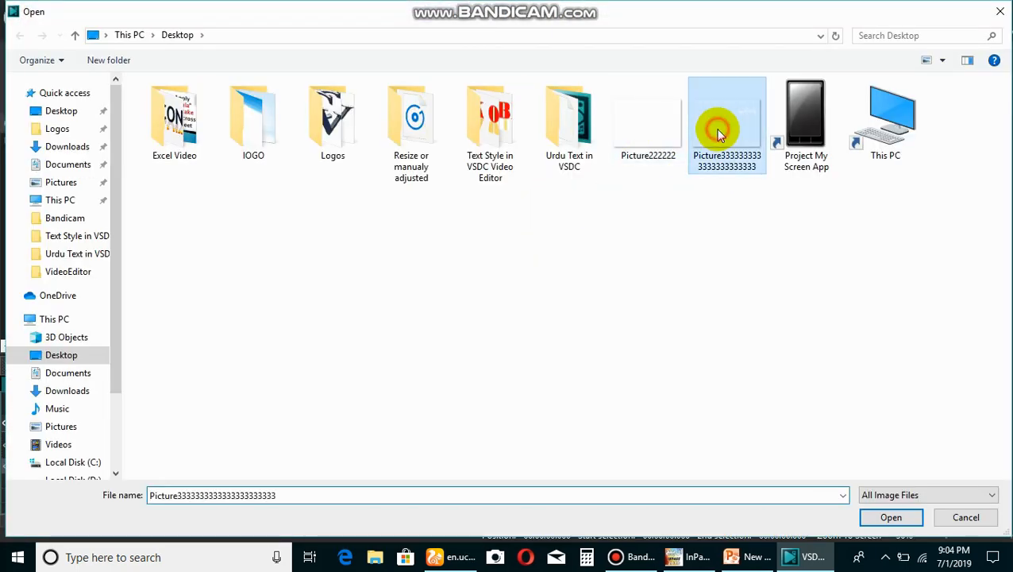
click(887, 518)
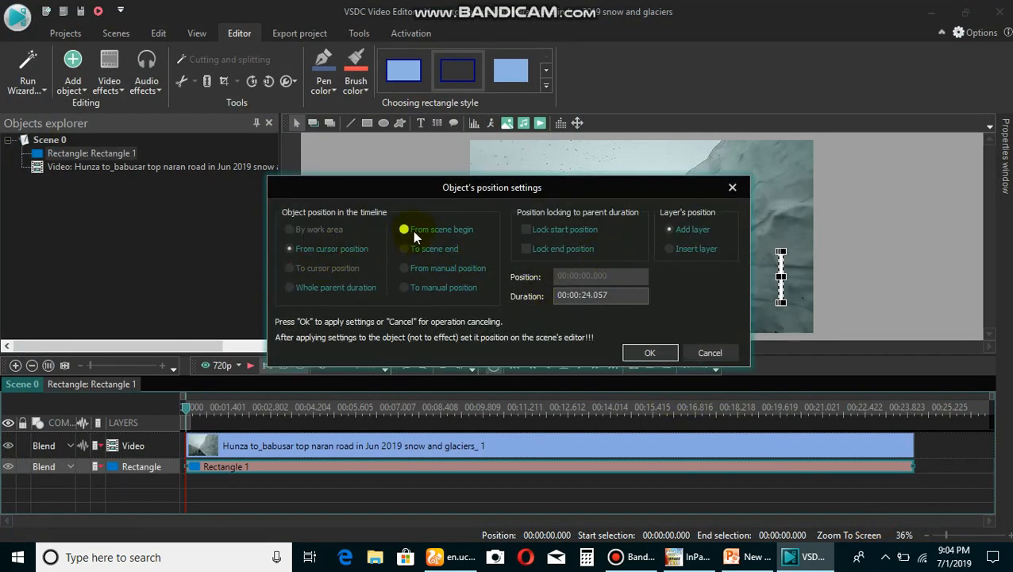
click(643, 354)
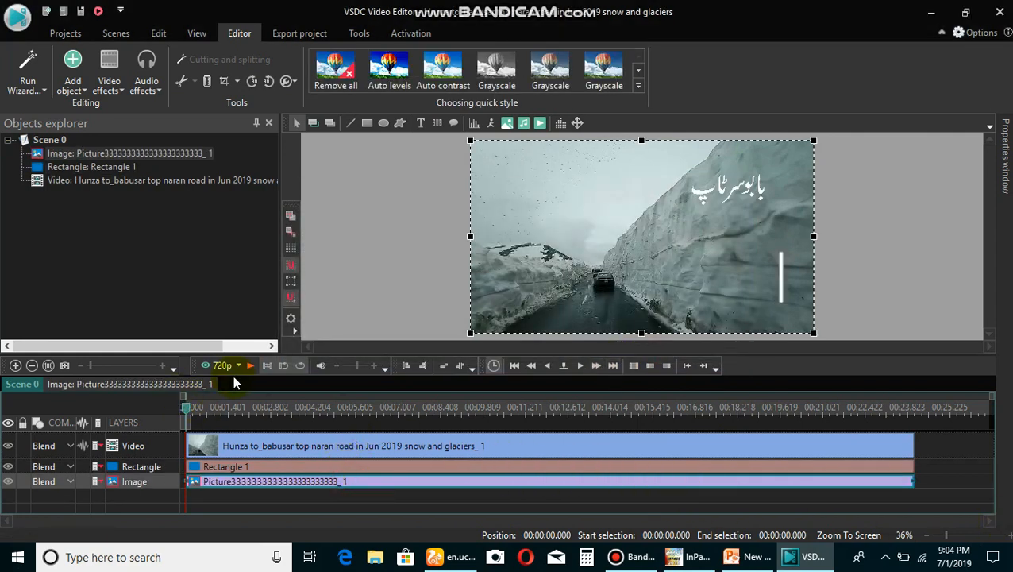
Step: Shorten the rectangle clip to end at about 7 seconds and the Urdu picture clip at about 6.3 seconds
click(299, 469)
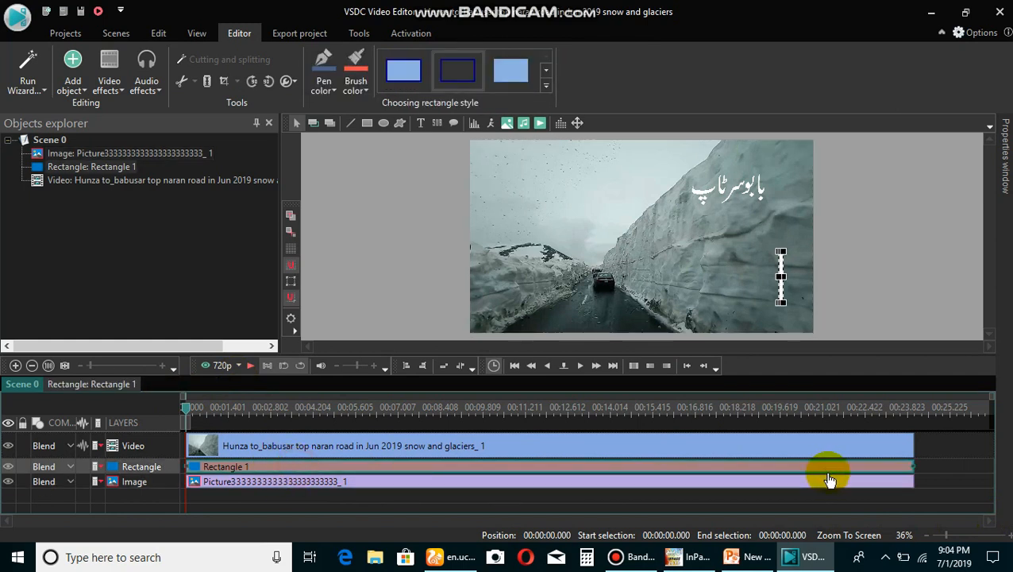
drag(912, 466, 400, 472)
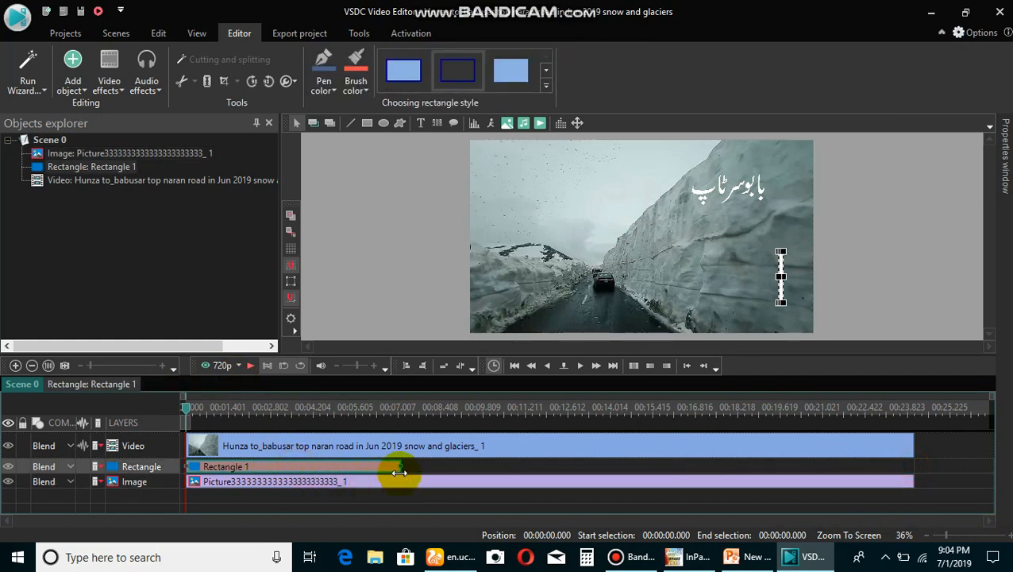
click(625, 480)
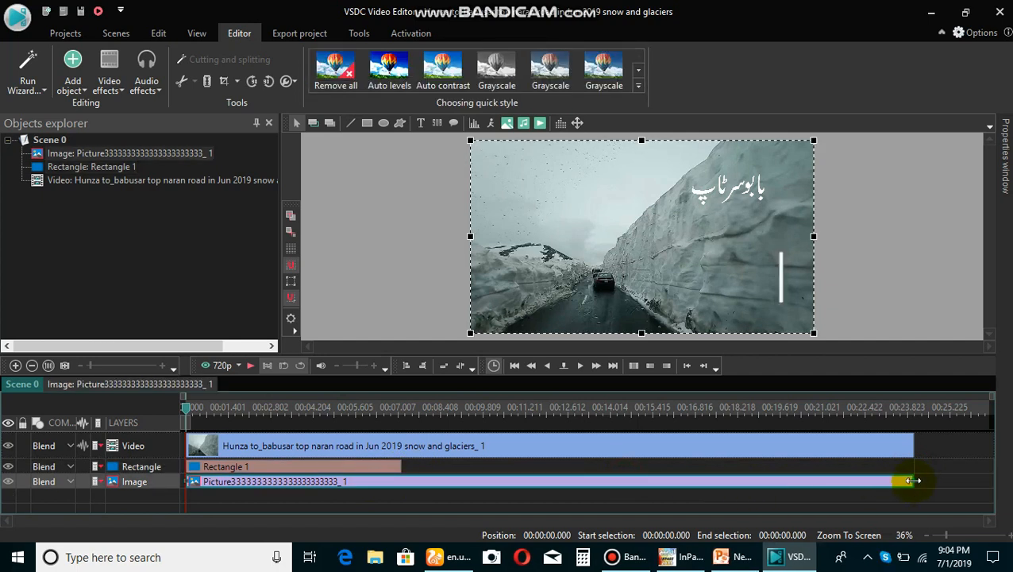
drag(913, 482, 382, 481)
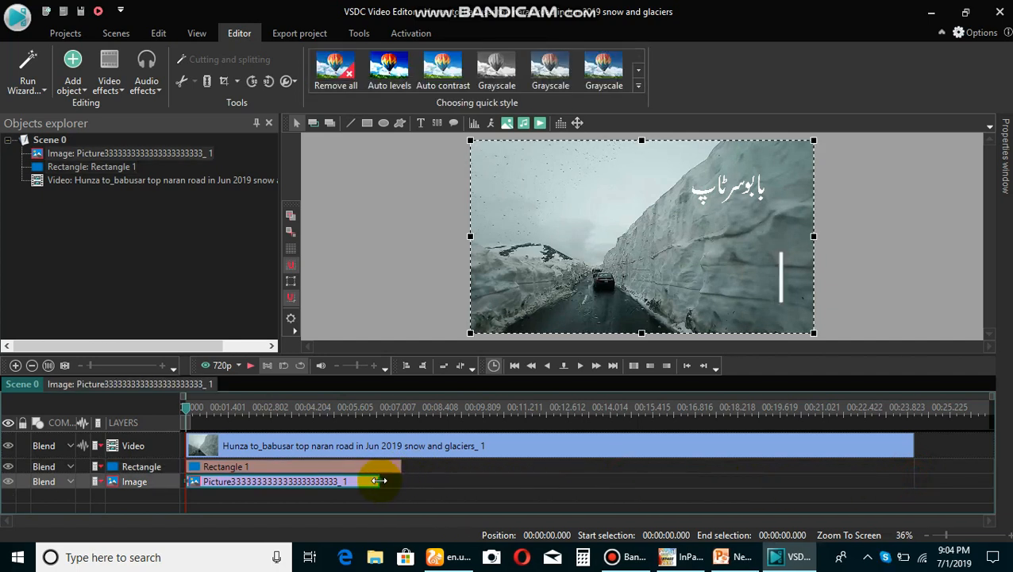
Step: Extend the end of the rectangle clip to about 8 seconds on the timeline
click(389, 468)
click(408, 468)
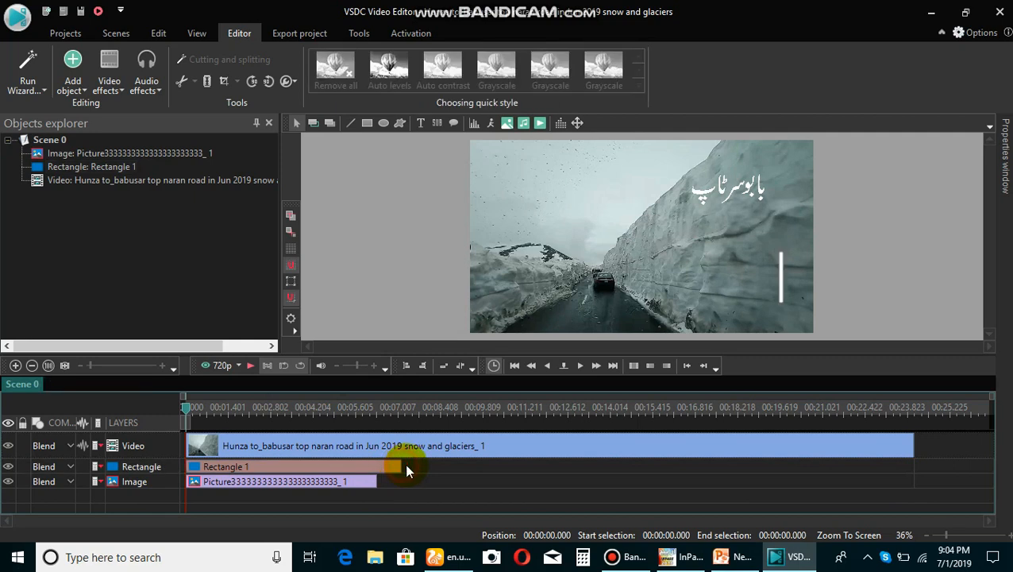
click(390, 466)
drag(391, 469, 426, 467)
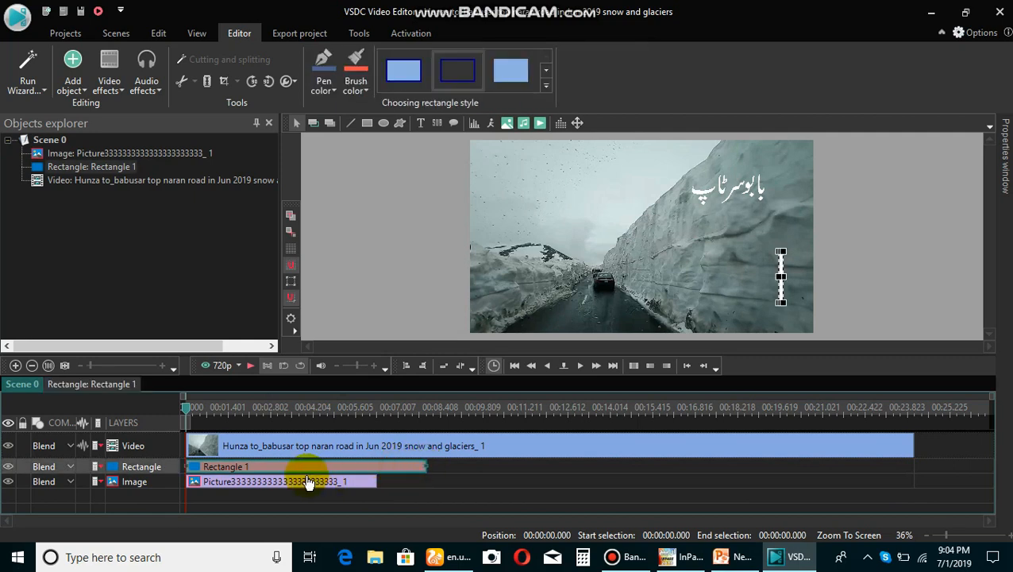
Step: Adjust the Urdu picture clip to run from about 1.3 to 6.9 seconds, and extend the rectangle clip's end to about 8.5 seconds
click(270, 482)
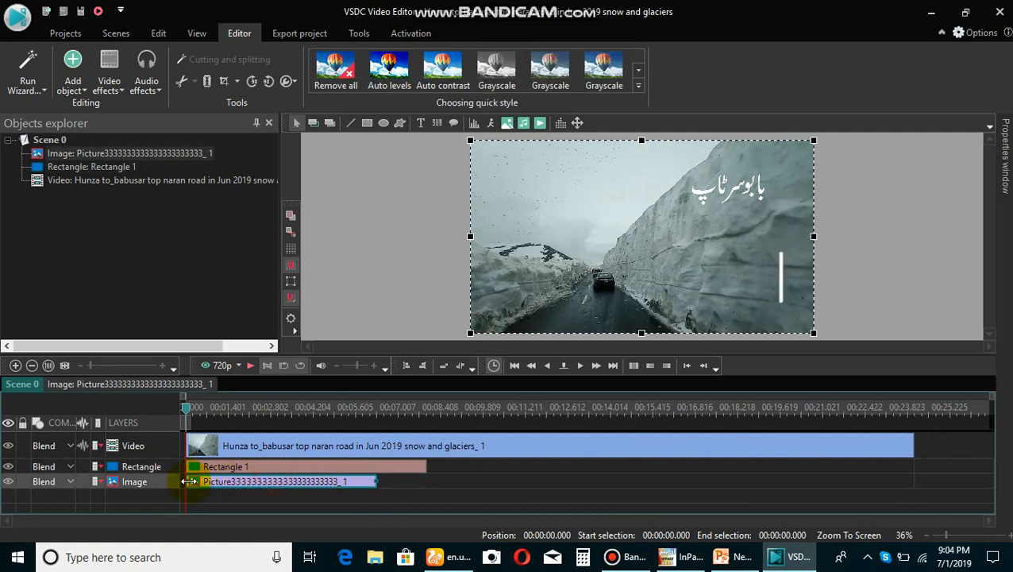
drag(189, 482, 231, 488)
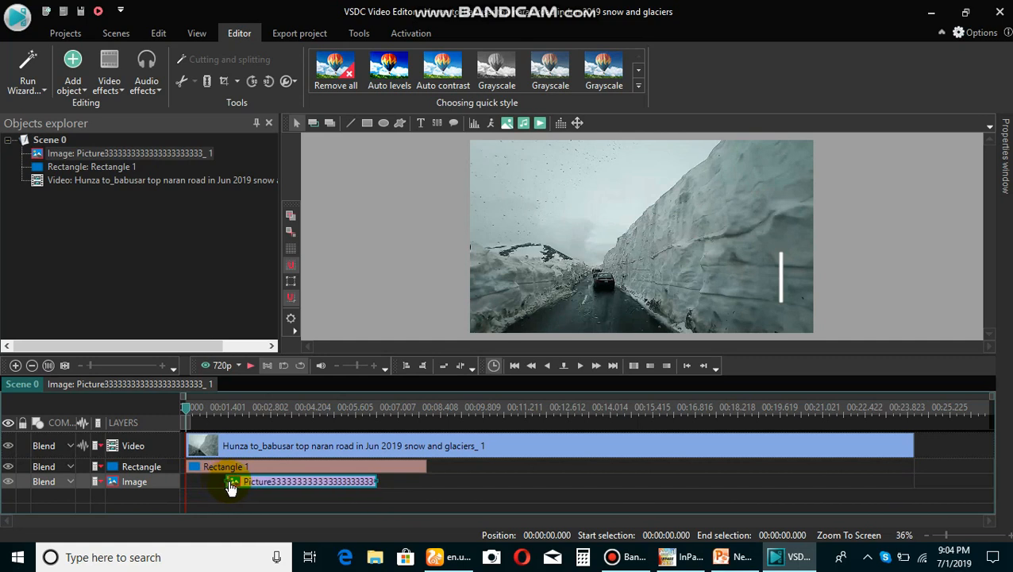
click(299, 467)
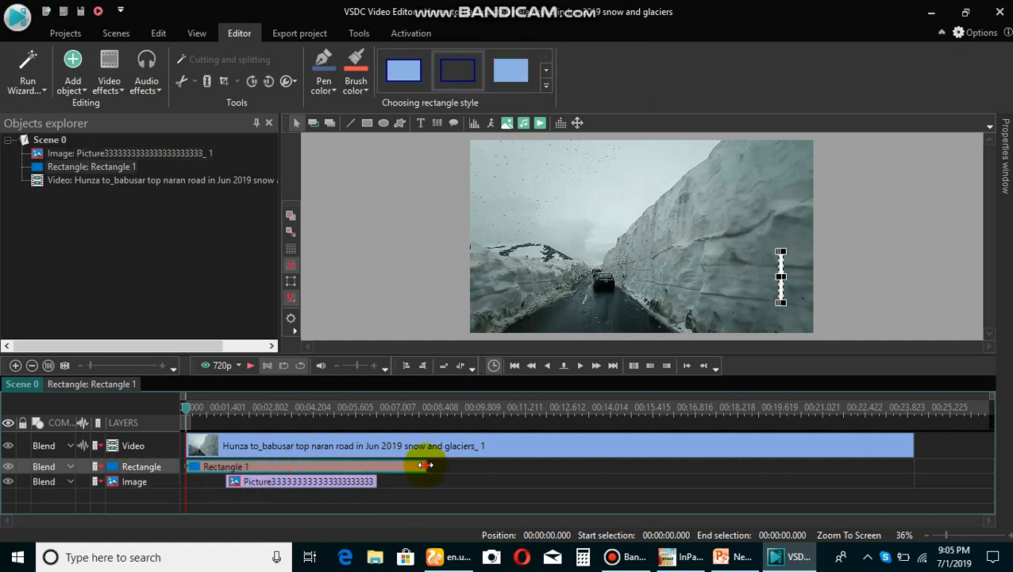
drag(425, 465, 442, 466)
click(371, 486)
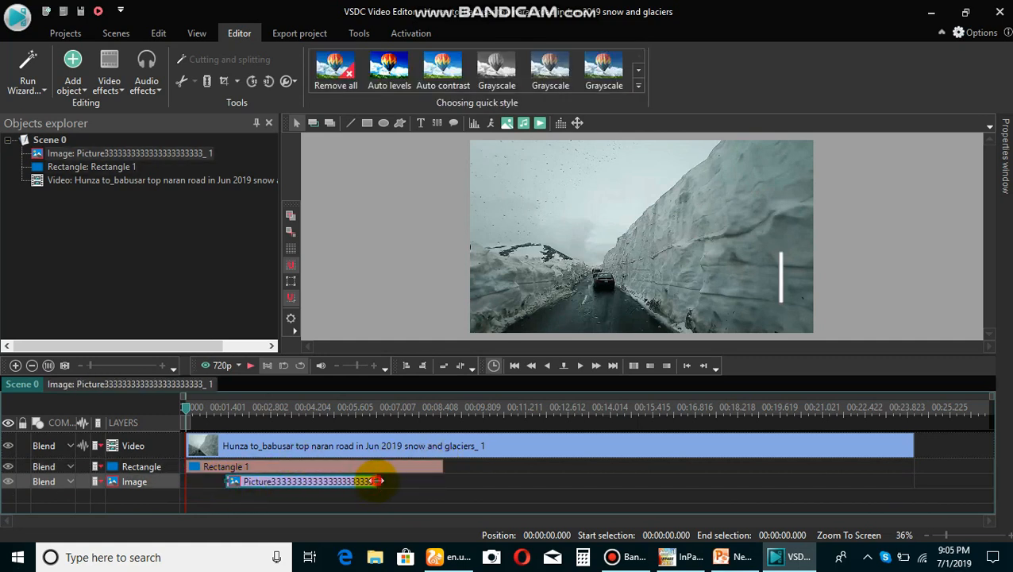
drag(378, 481, 390, 480)
click(320, 471)
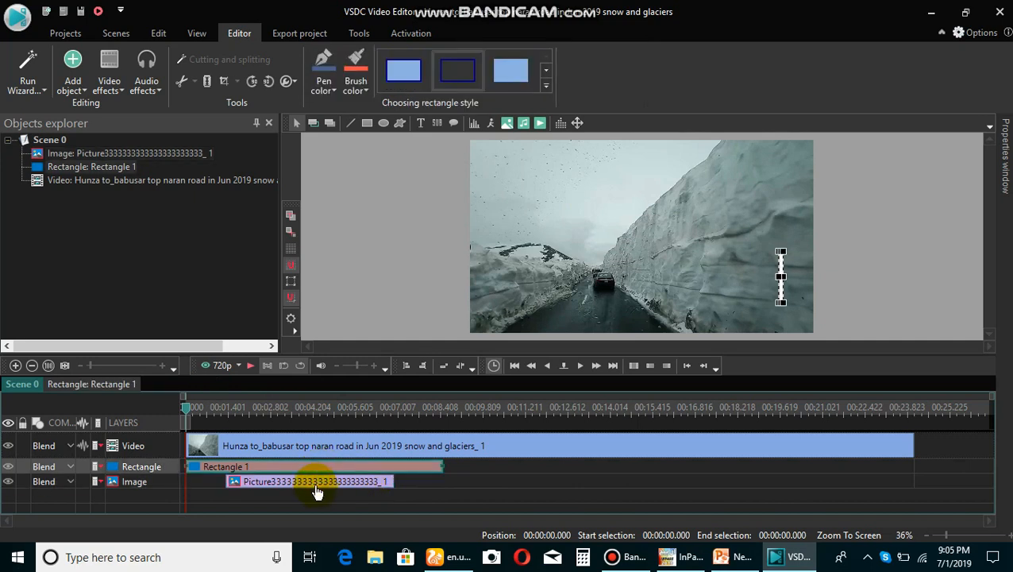
click(309, 481)
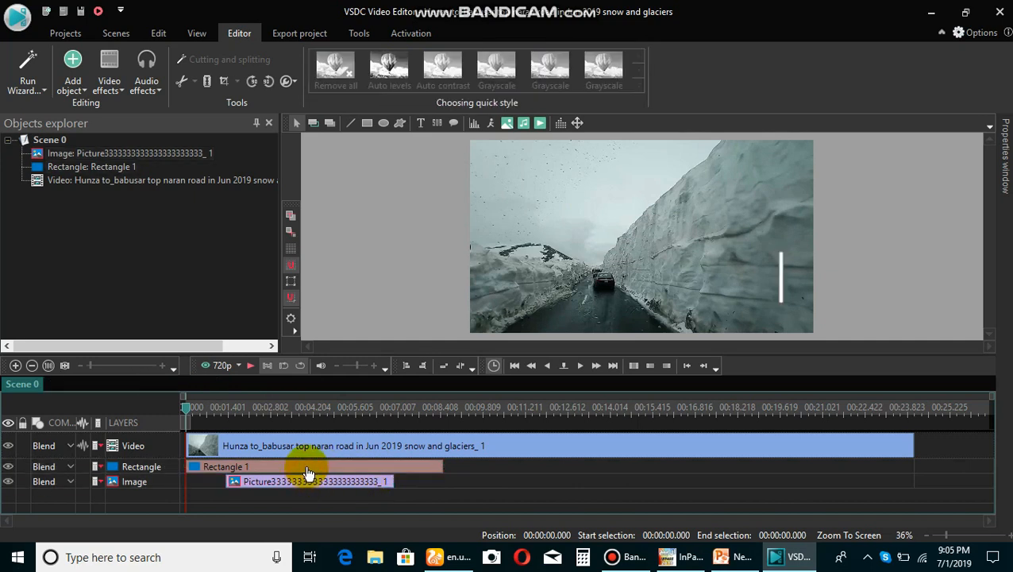
click(308, 468)
click(310, 481)
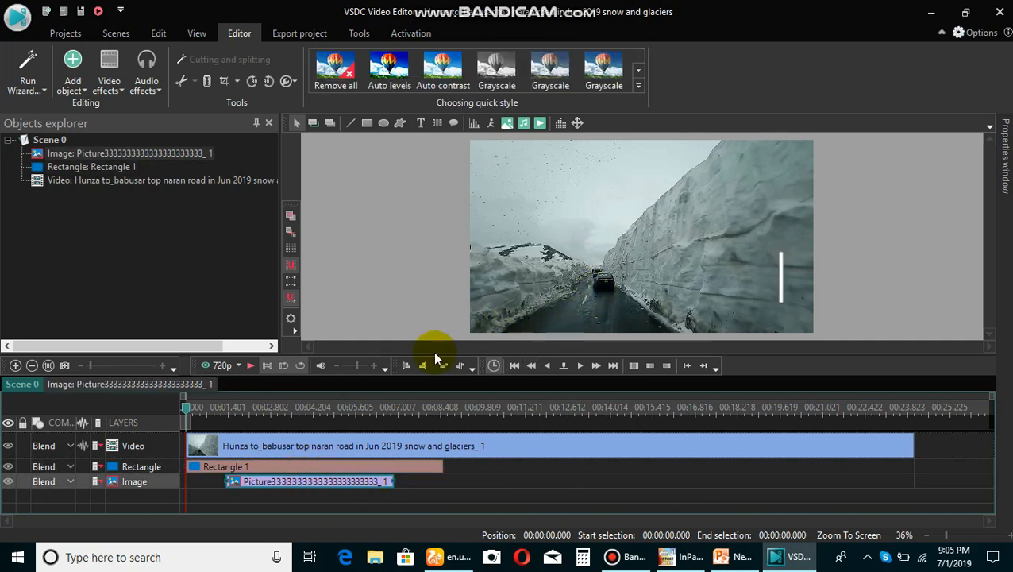
Step: Crop the Urdu picture tightly around its text, to about 255x120 pixels, with the playhead at about 2.6 seconds
click(188, 415)
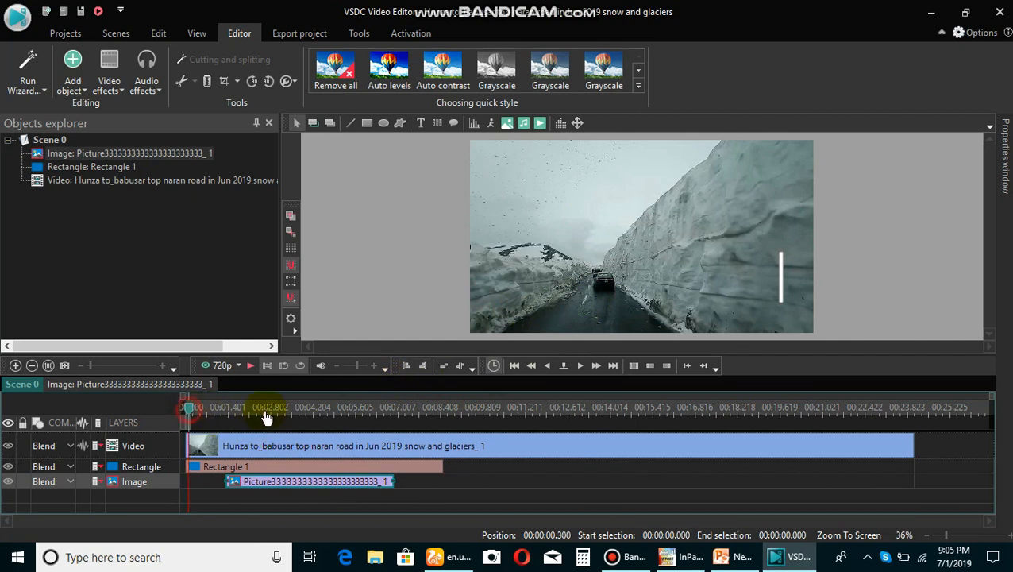
click(321, 482)
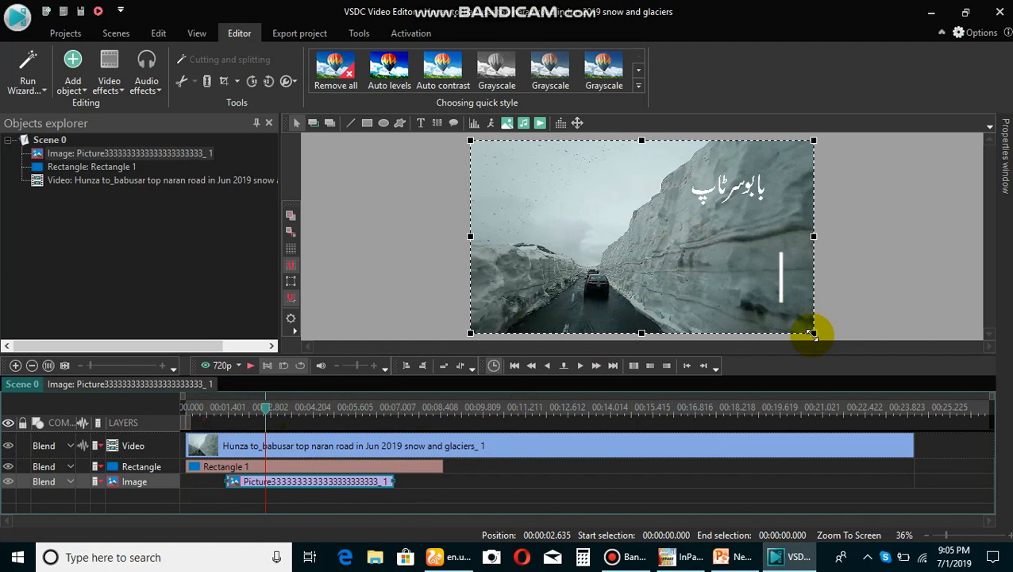
click(225, 83)
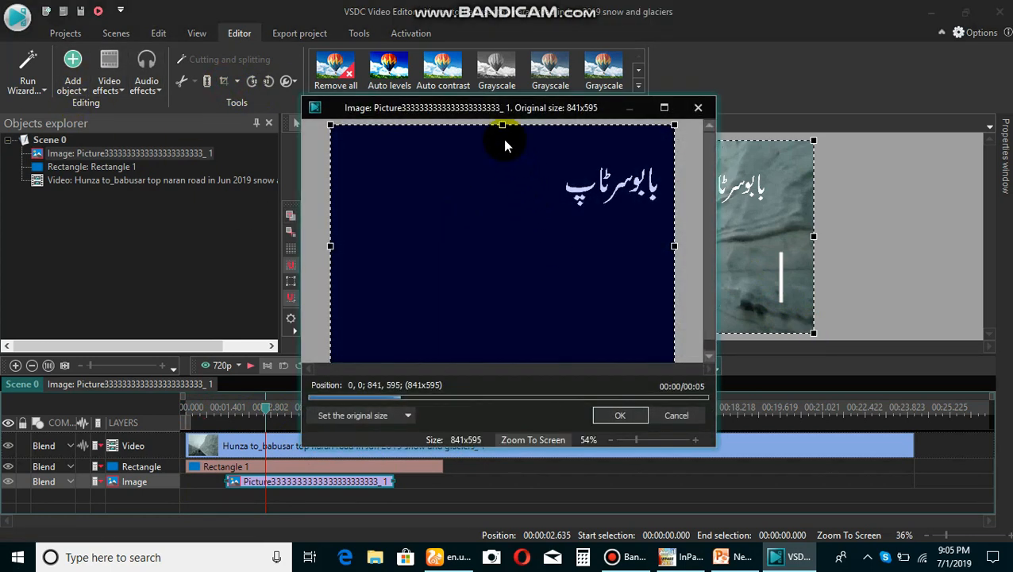
drag(503, 124, 503, 159)
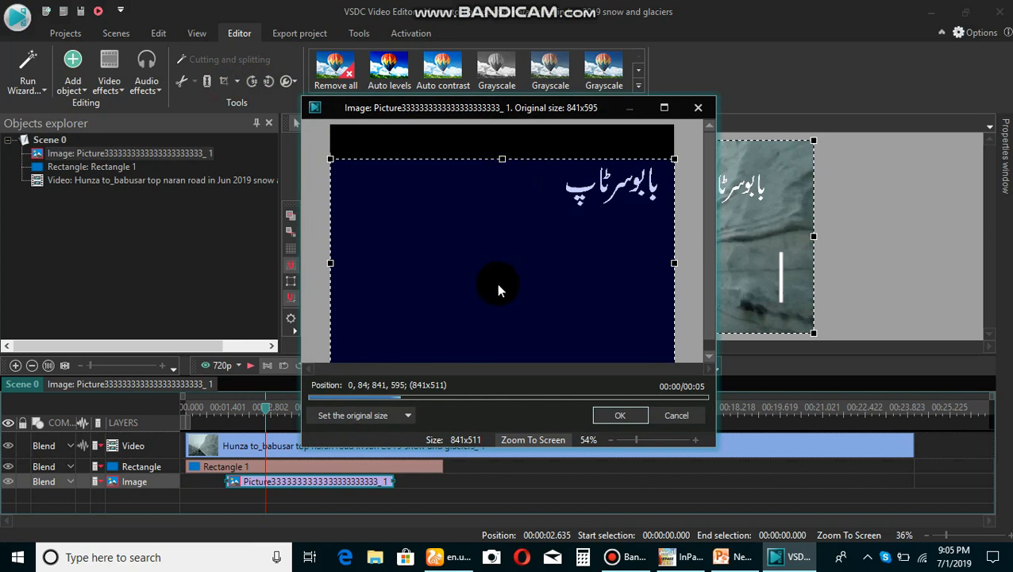
drag(498, 291, 496, 264)
drag(500, 347, 520, 211)
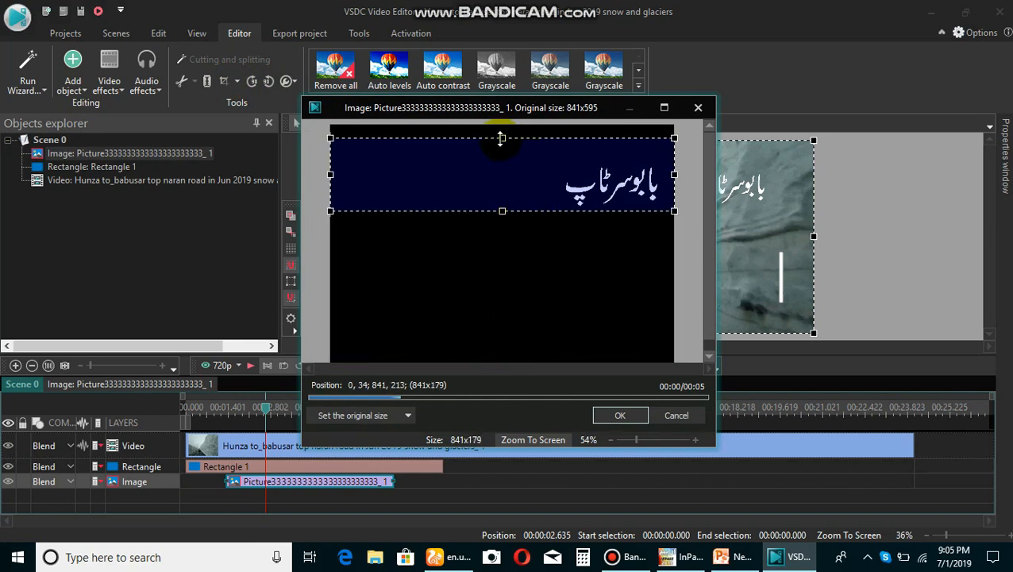
drag(501, 138, 501, 162)
click(332, 192)
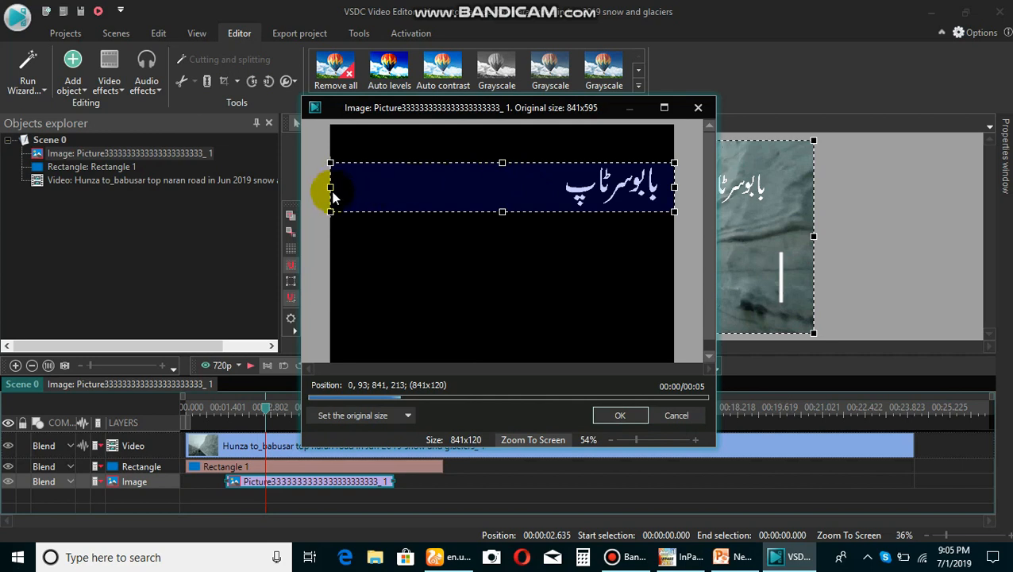
drag(328, 188, 559, 204)
drag(674, 188, 666, 193)
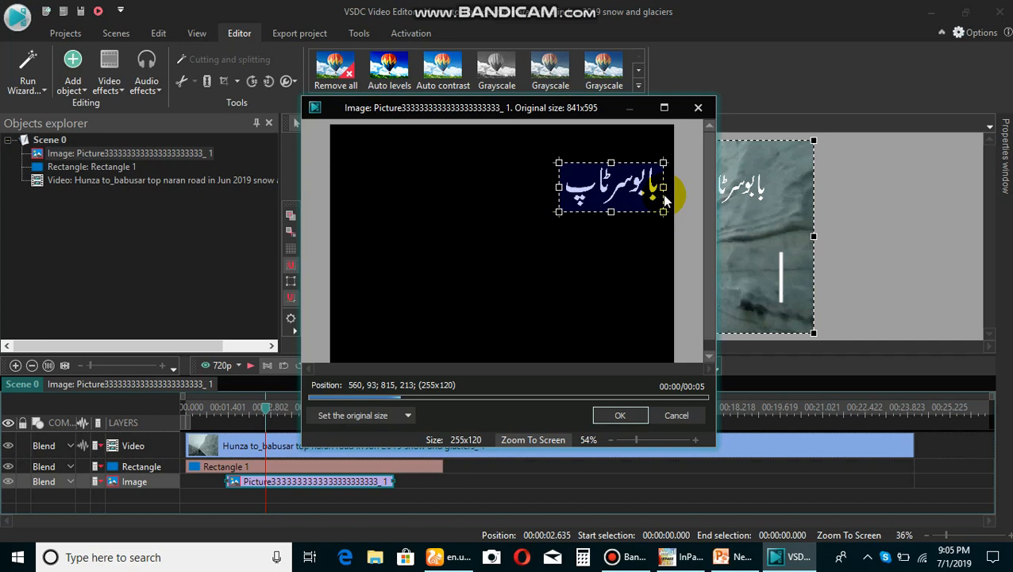
click(623, 415)
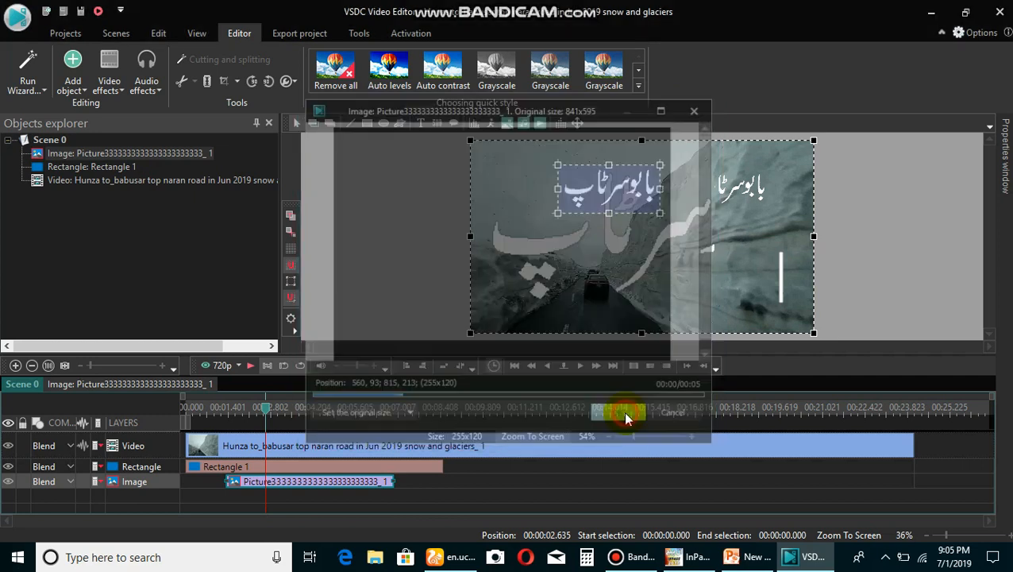
Step: Shrink the cropped Urdu picture and place it directly beside the vertical rectangle, on its left side
drag(811, 333, 735, 283)
click(664, 229)
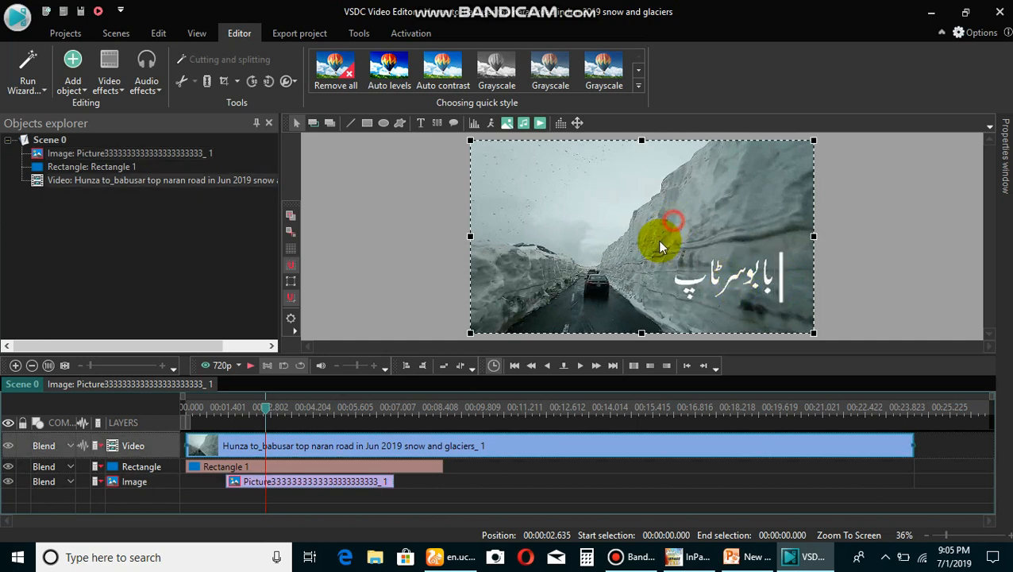
Step: Add a Wipe transition to the rectangle from scene begin with a duration of 0.9 seconds, and open its properties
click(782, 275)
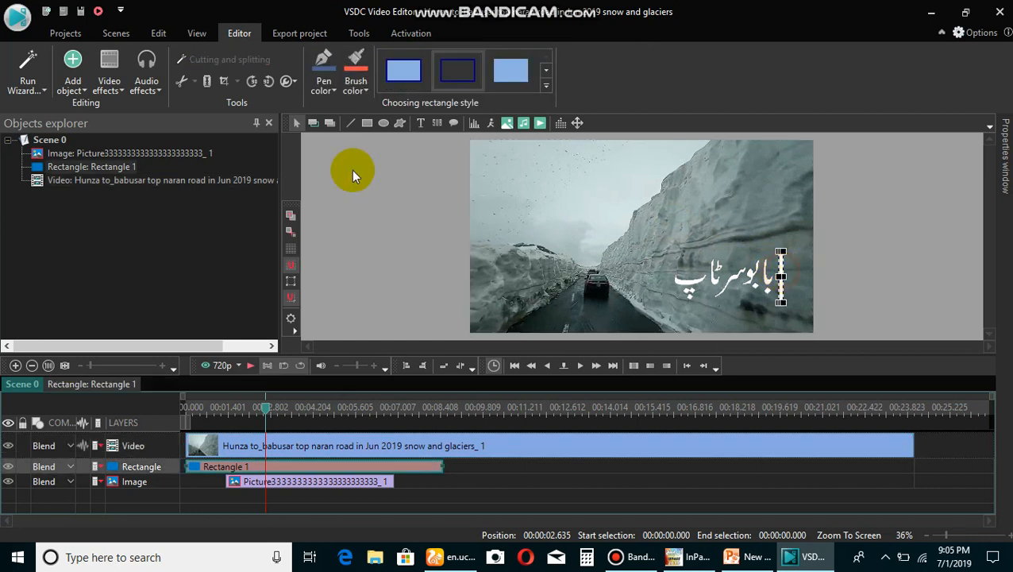
click(110, 87)
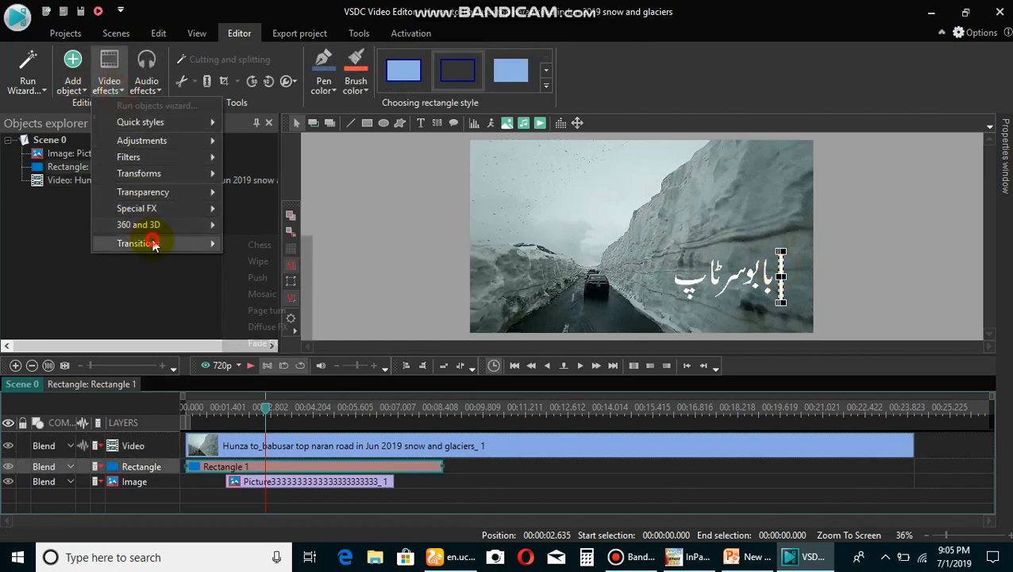
mouse_move(143, 243)
click(255, 266)
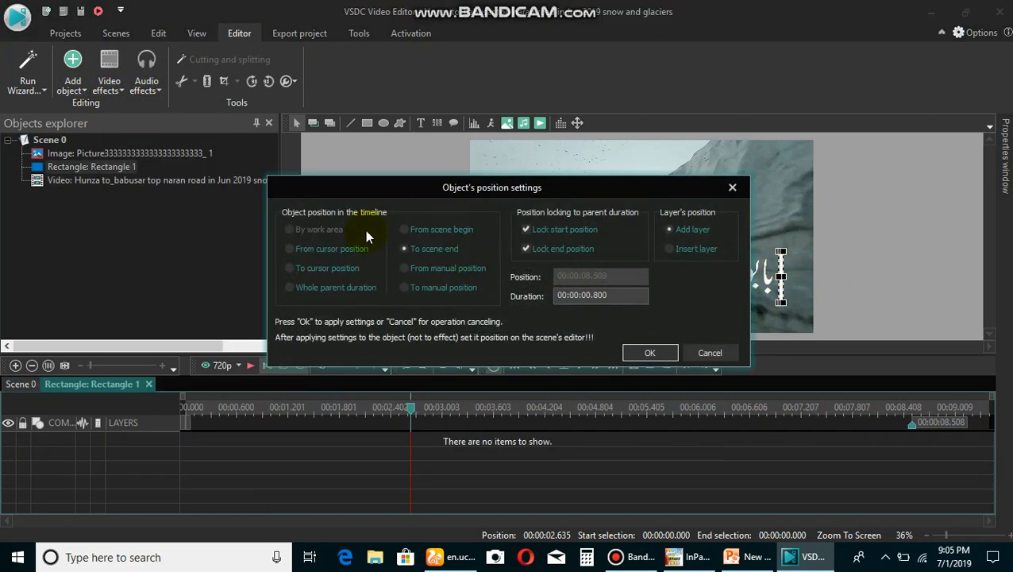
click(629, 351)
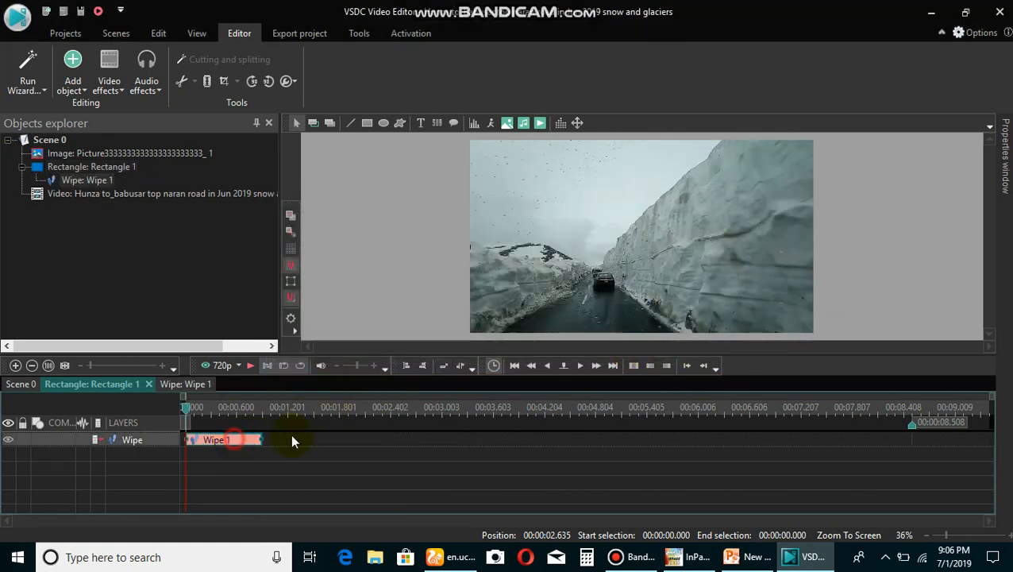
click(1004, 159)
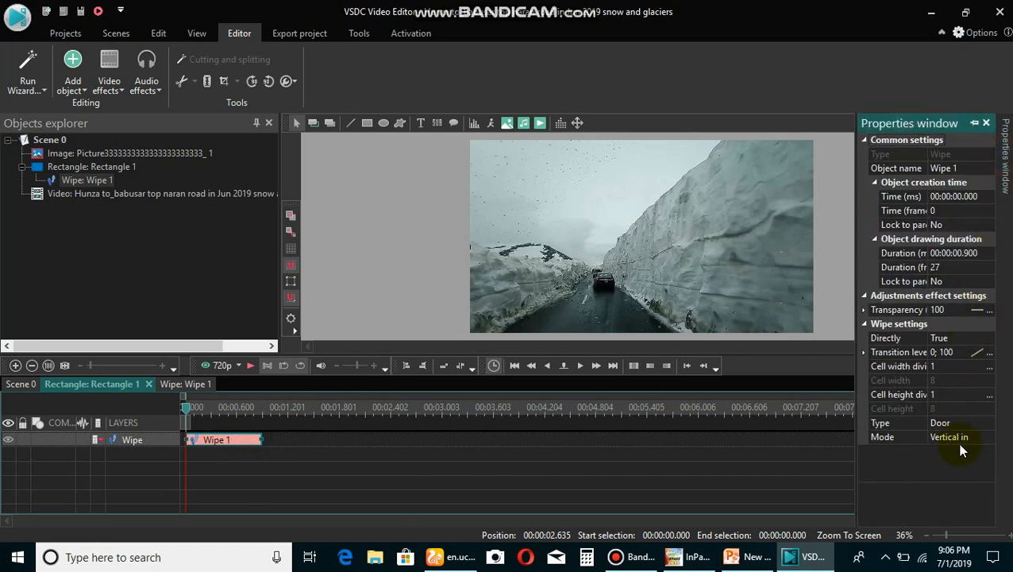
click(962, 422)
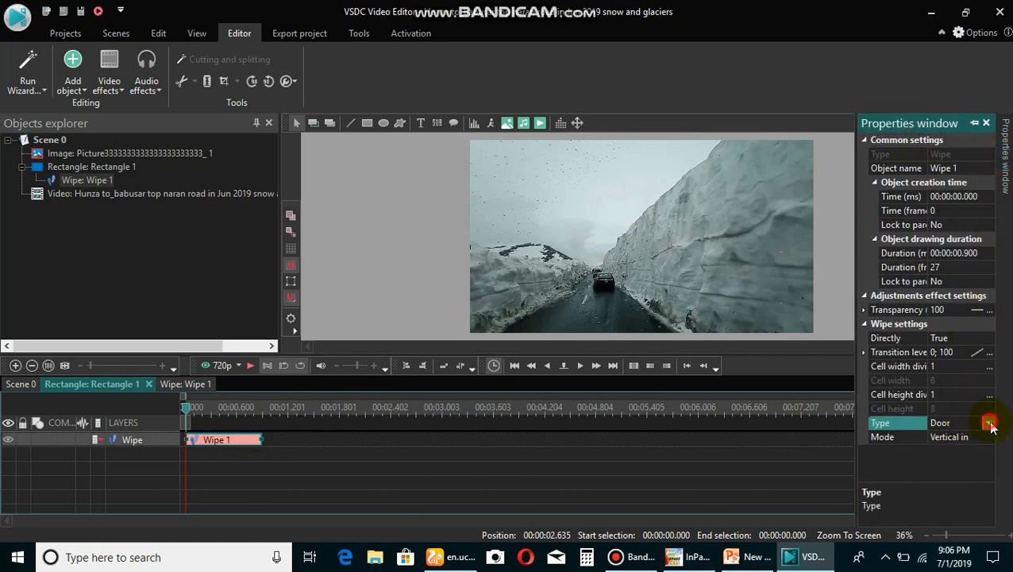
click(991, 426)
click(941, 445)
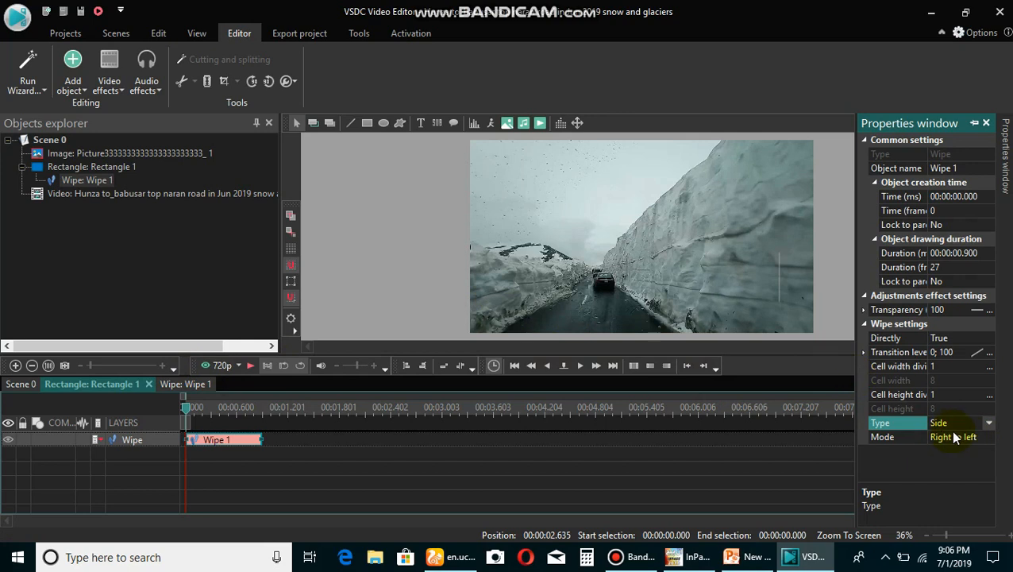
click(989, 426)
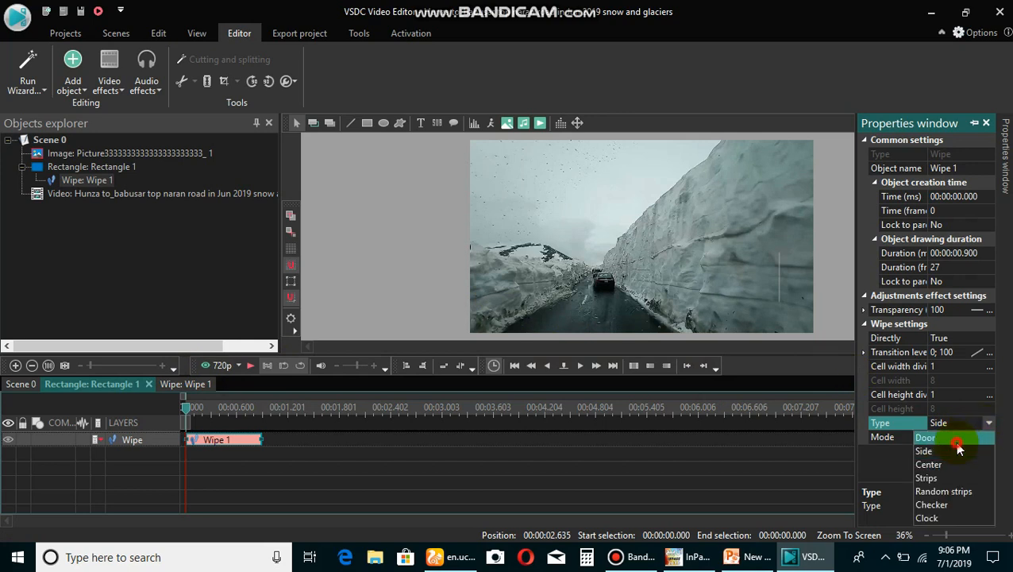
click(956, 439)
Step: Set the rectangle's Wipe mode to Vertical out, and play a preview of the main scene
click(960, 437)
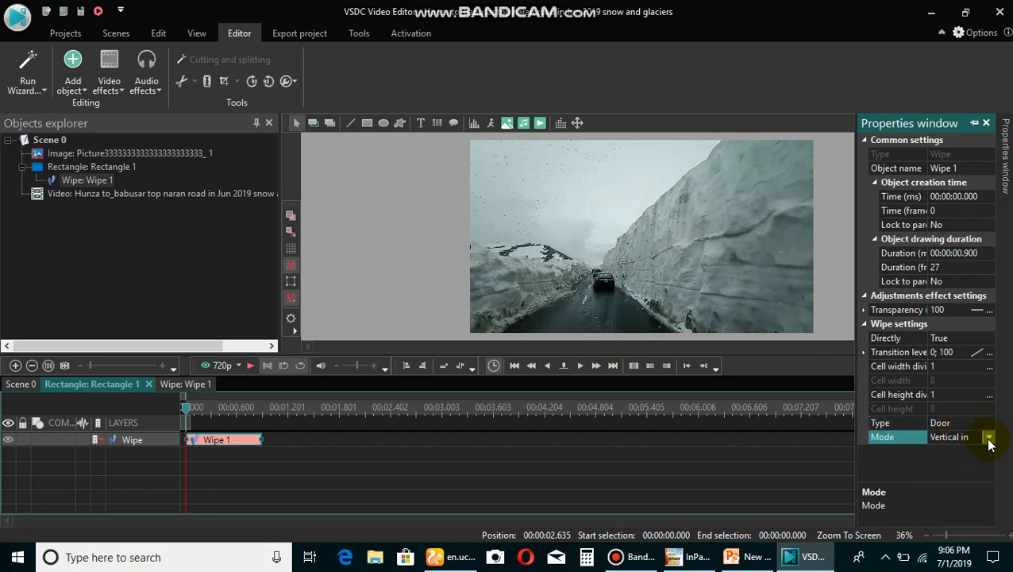
click(988, 438)
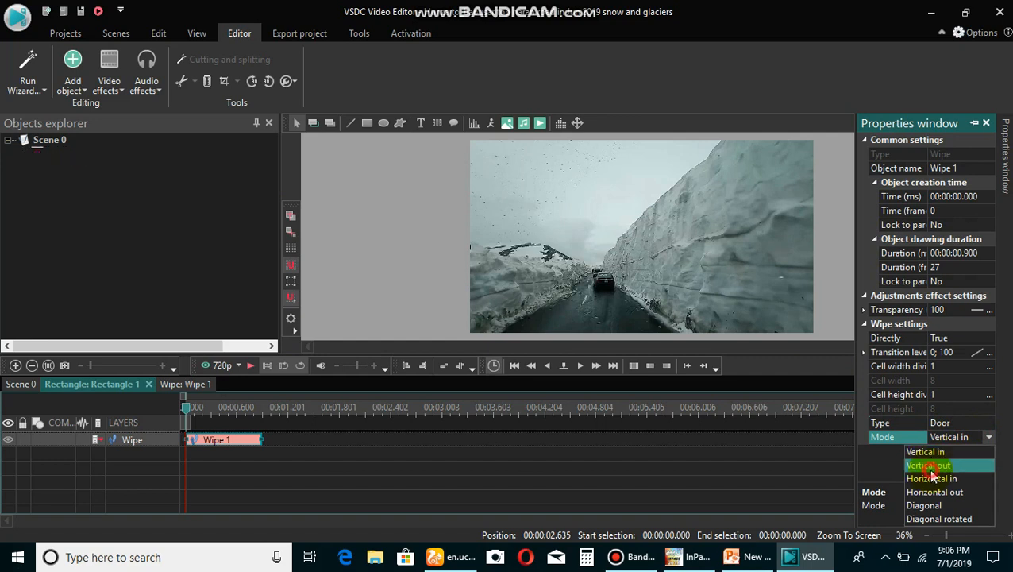
click(929, 465)
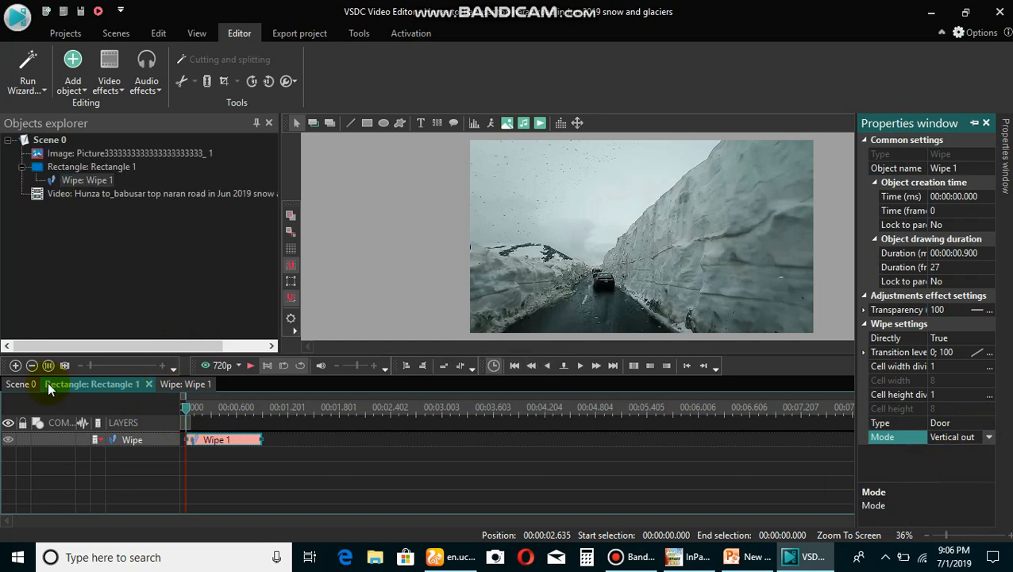
click(21, 383)
click(247, 364)
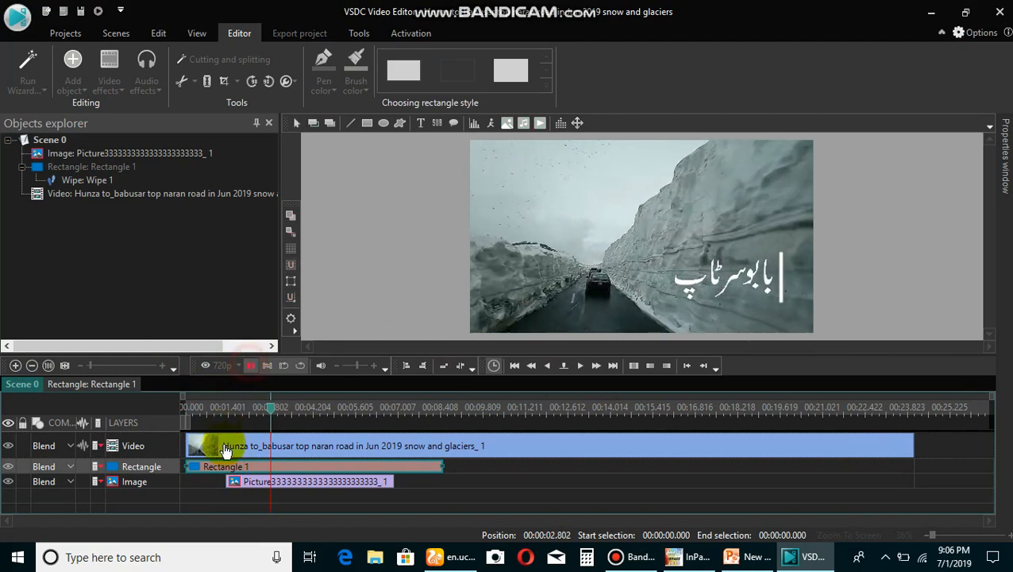
Step: Add a Wipe transition with a duration of 0.8 seconds to the Urdu picture, positioned from scene begin
click(243, 481)
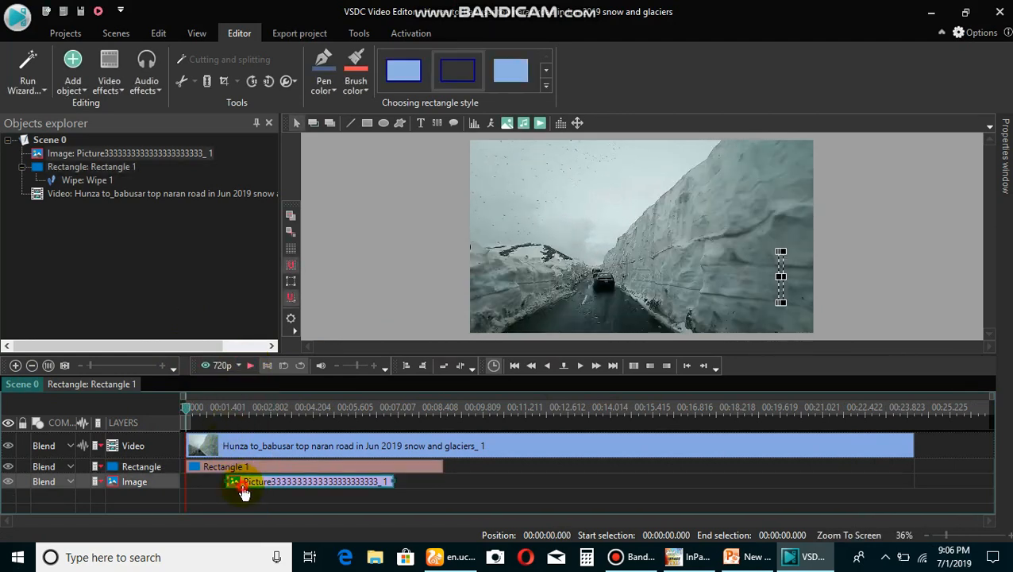
click(103, 90)
mouse_move(127, 243)
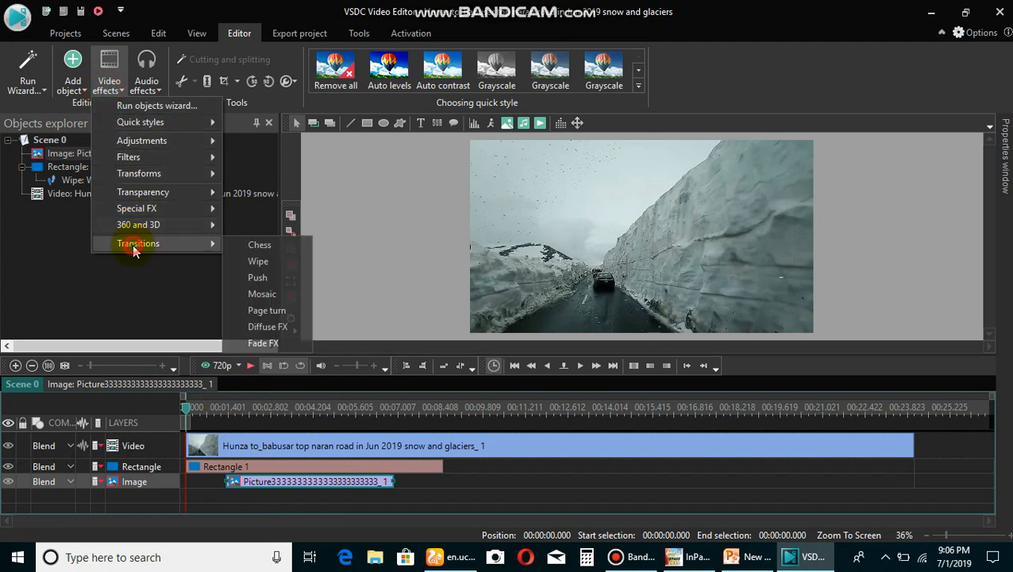
click(253, 264)
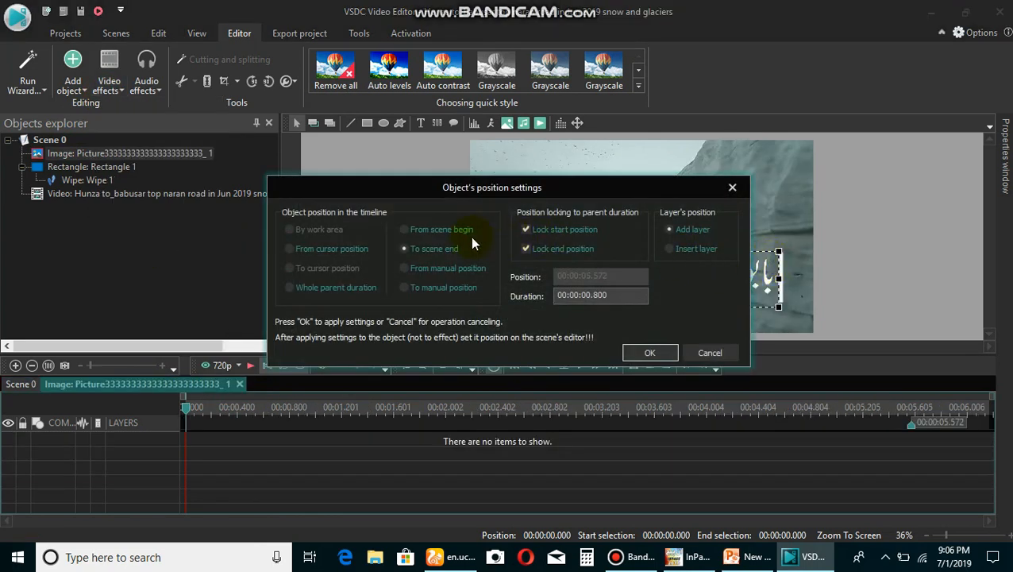
click(426, 234)
click(648, 353)
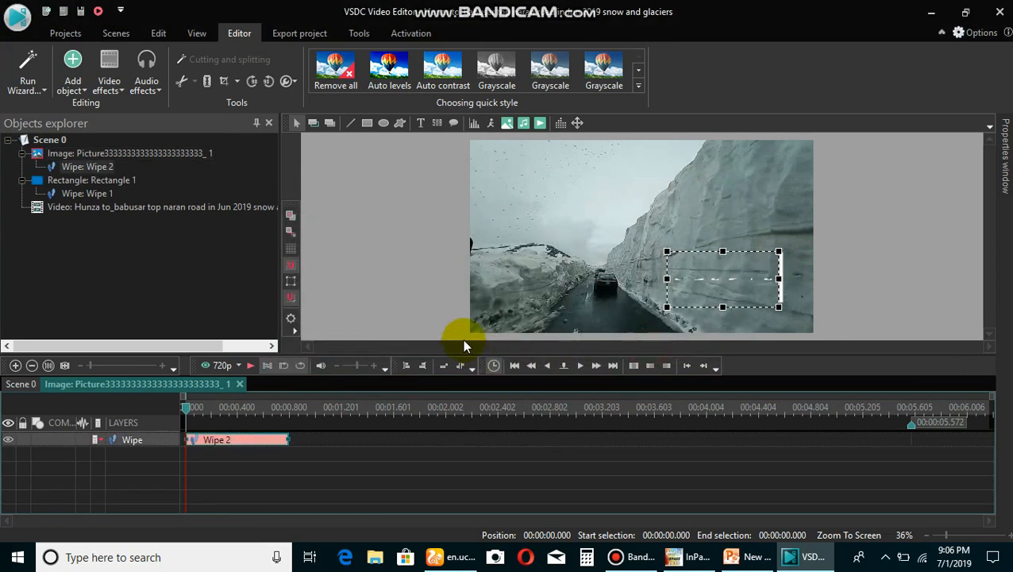
Step: Set the Urdu picture's Wipe type to Side, with the Right to left mode
click(1002, 184)
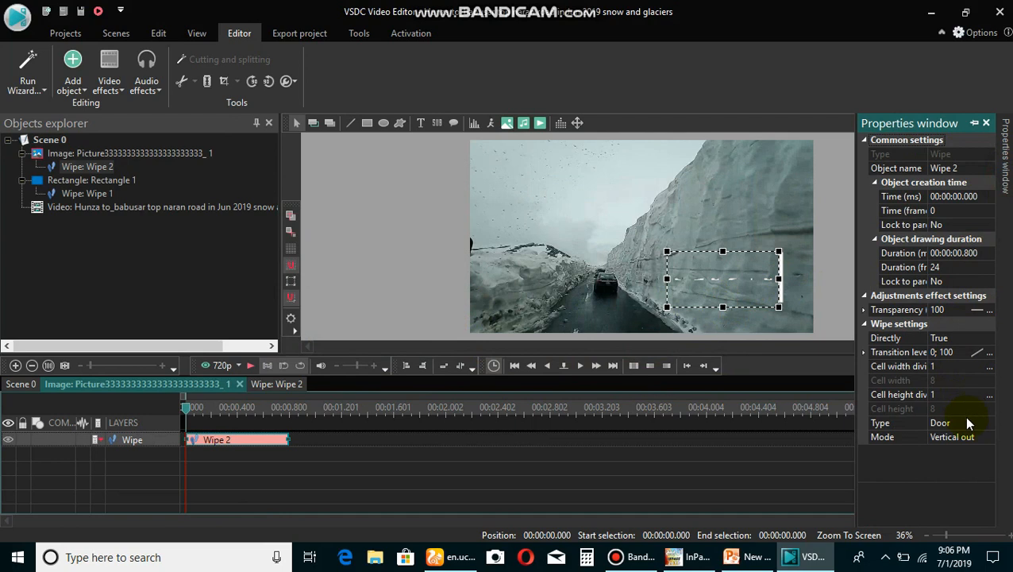
click(978, 423)
click(988, 422)
click(938, 449)
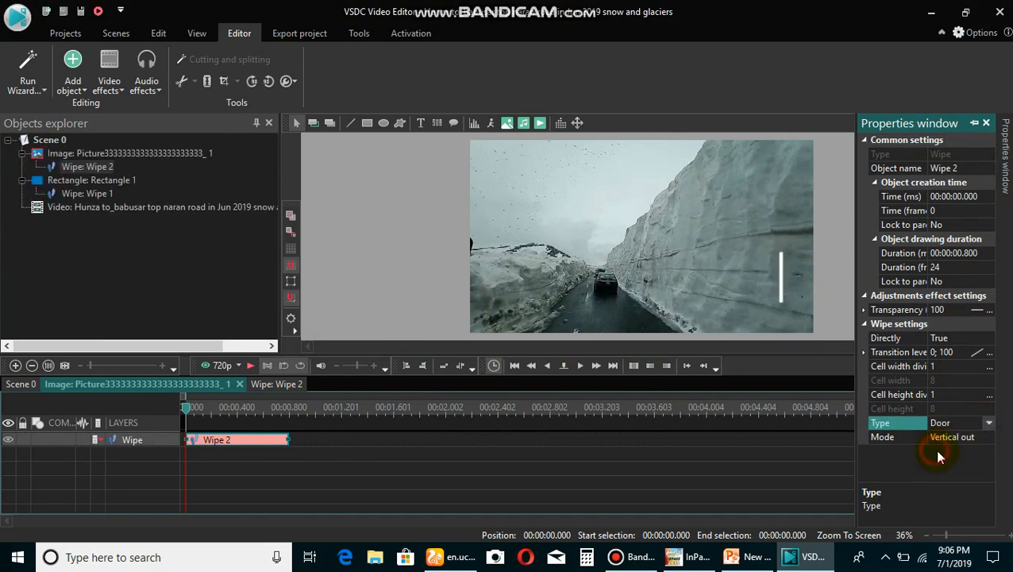
click(963, 439)
click(988, 437)
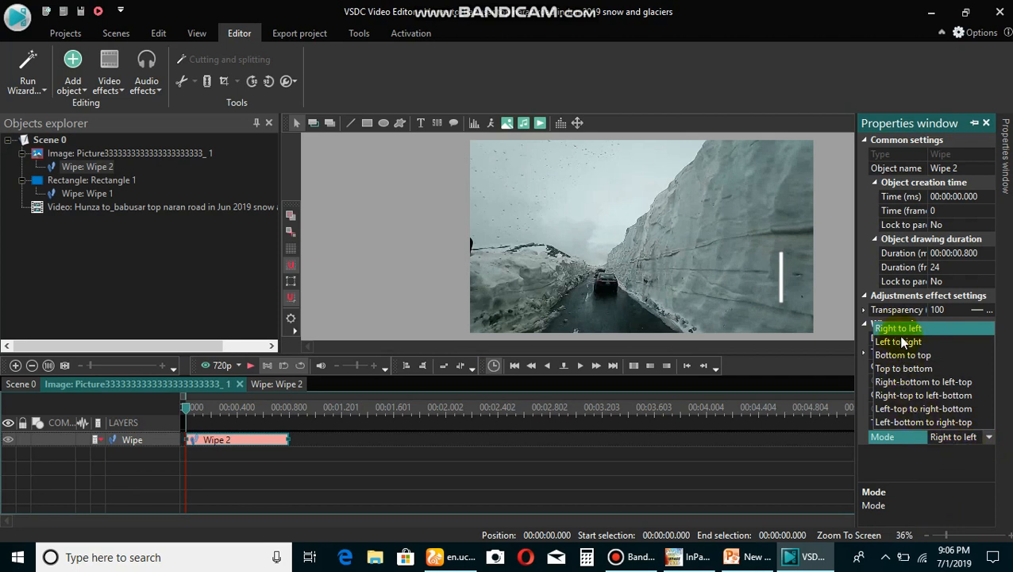
click(952, 438)
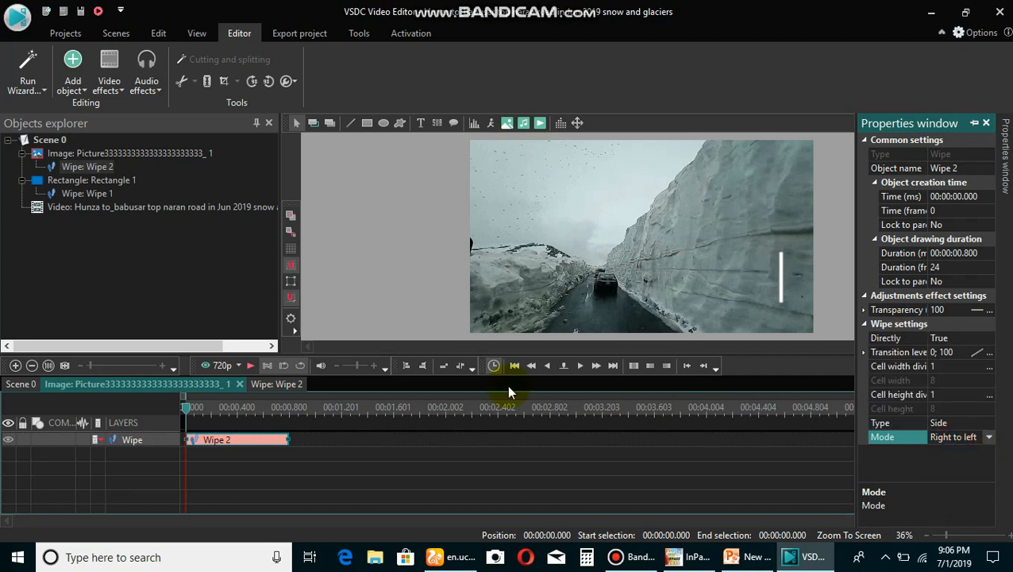
Step: Return to the main scene and play a preview of the picture's Wipe animation
click(23, 384)
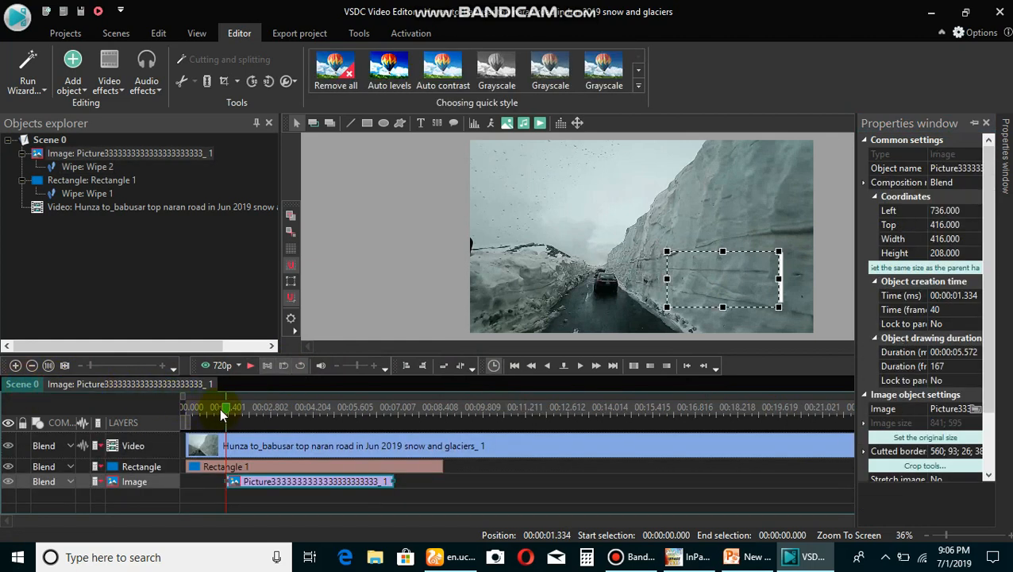
click(248, 365)
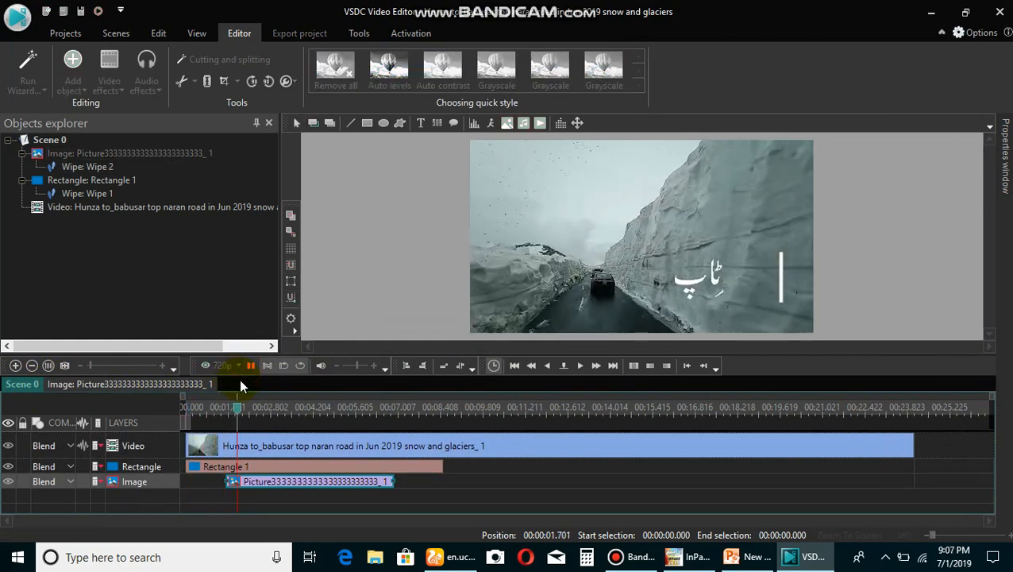
click(250, 365)
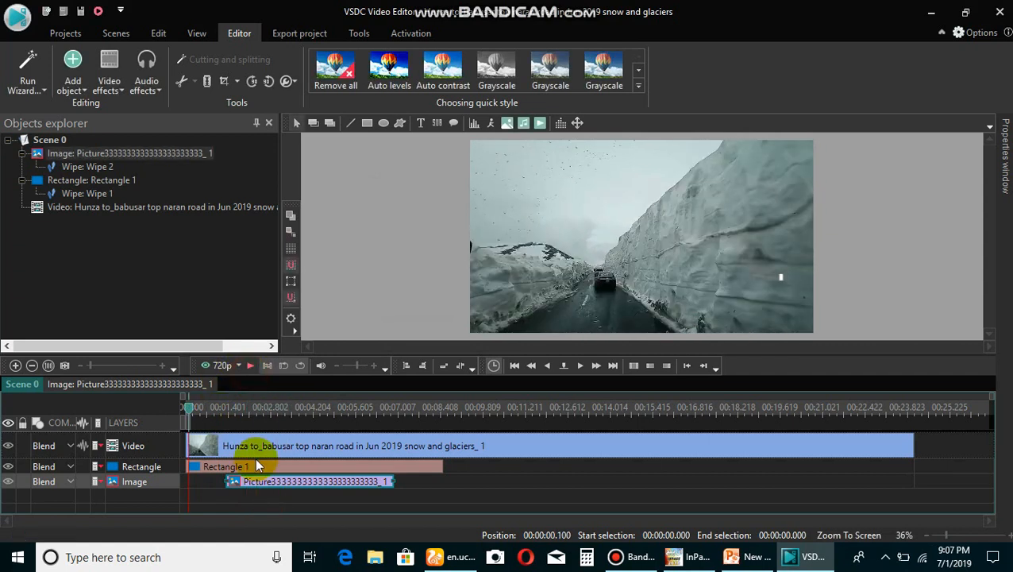
click(286, 486)
double_click(286, 482)
click(260, 440)
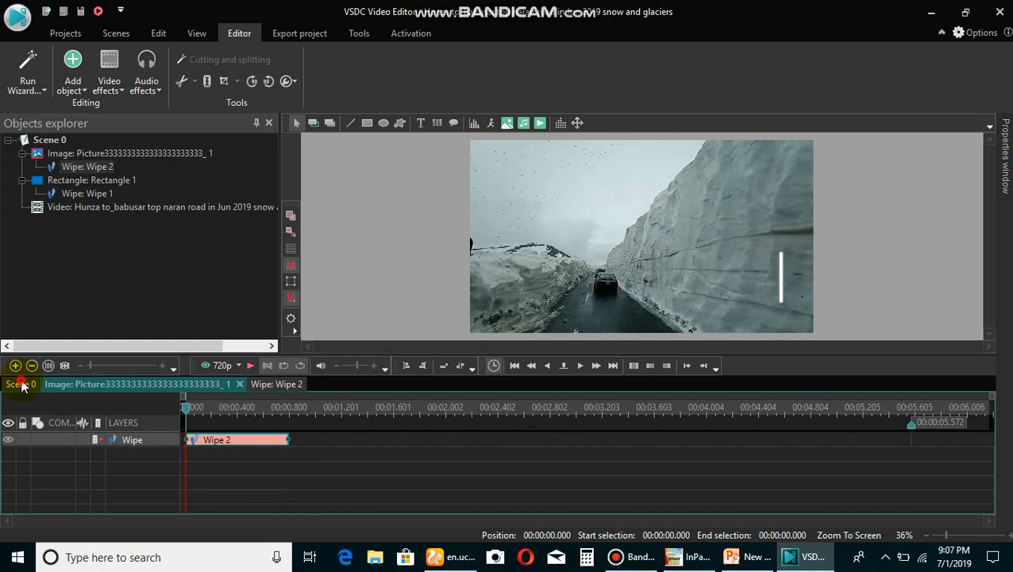
click(22, 386)
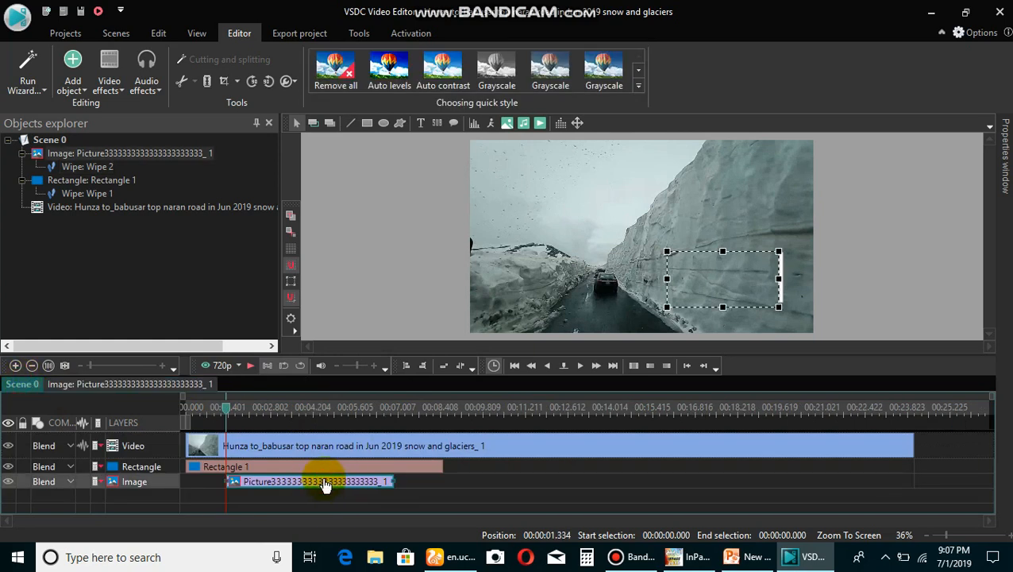
Step: Reopen the Urdu picture's Wipe effect and set its mode to Left to right
double_click(327, 482)
click(255, 450)
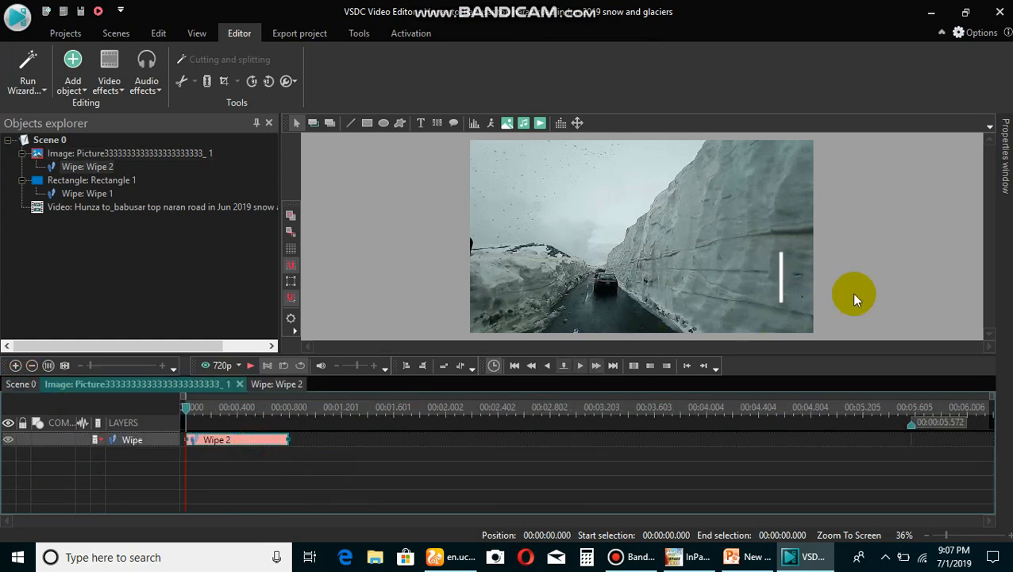
click(1002, 175)
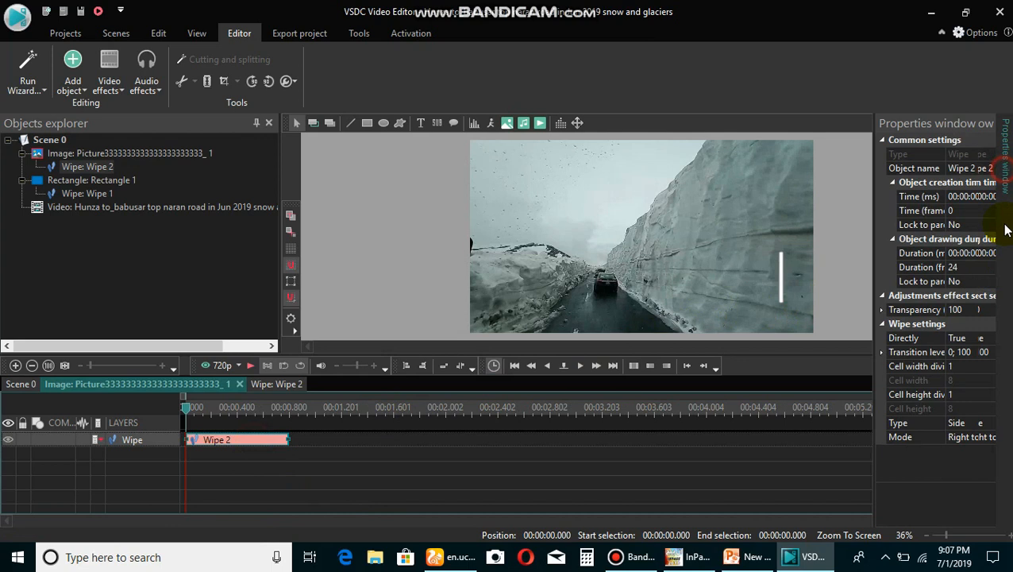
click(975, 436)
click(987, 437)
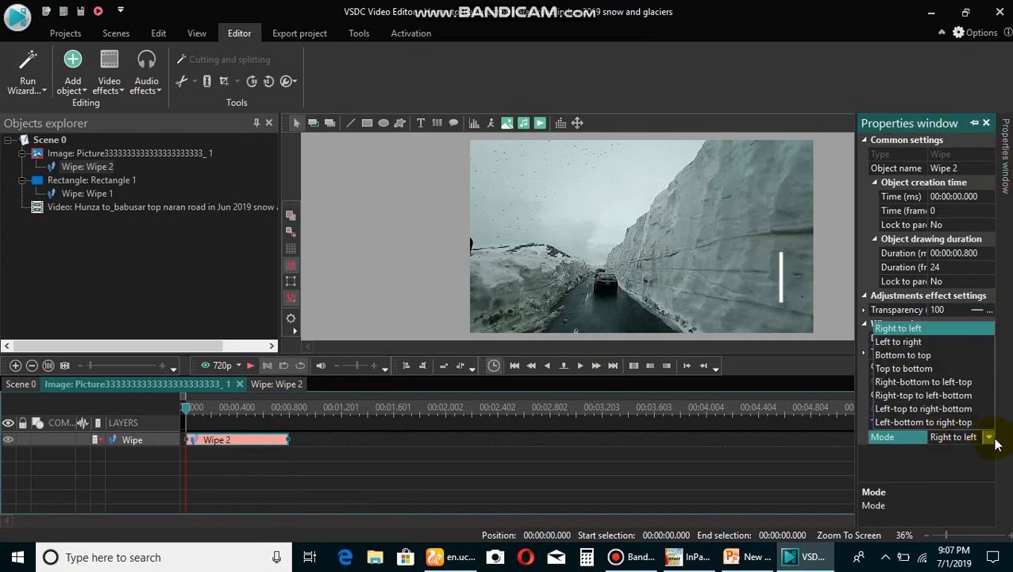
click(992, 441)
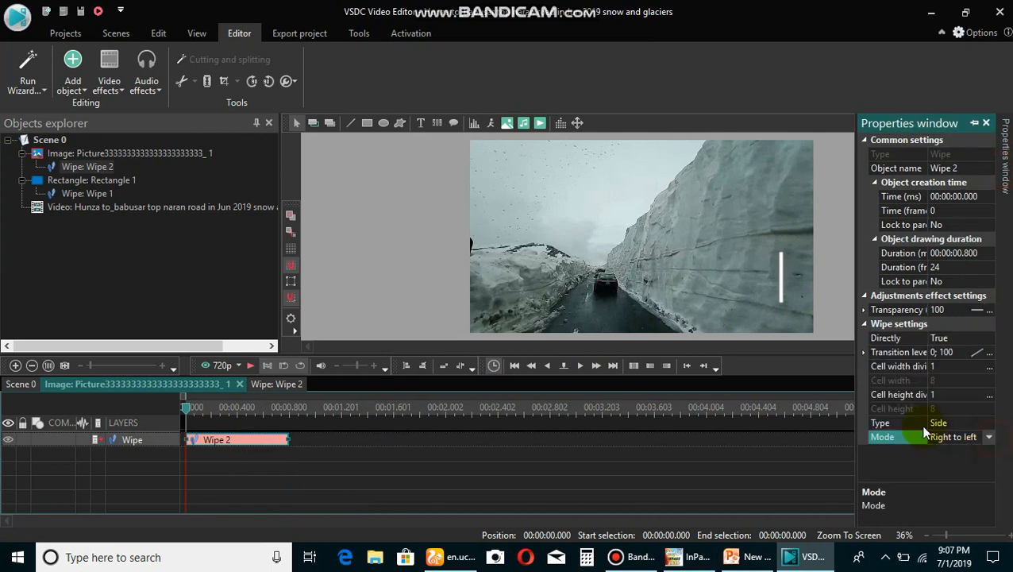
click(987, 438)
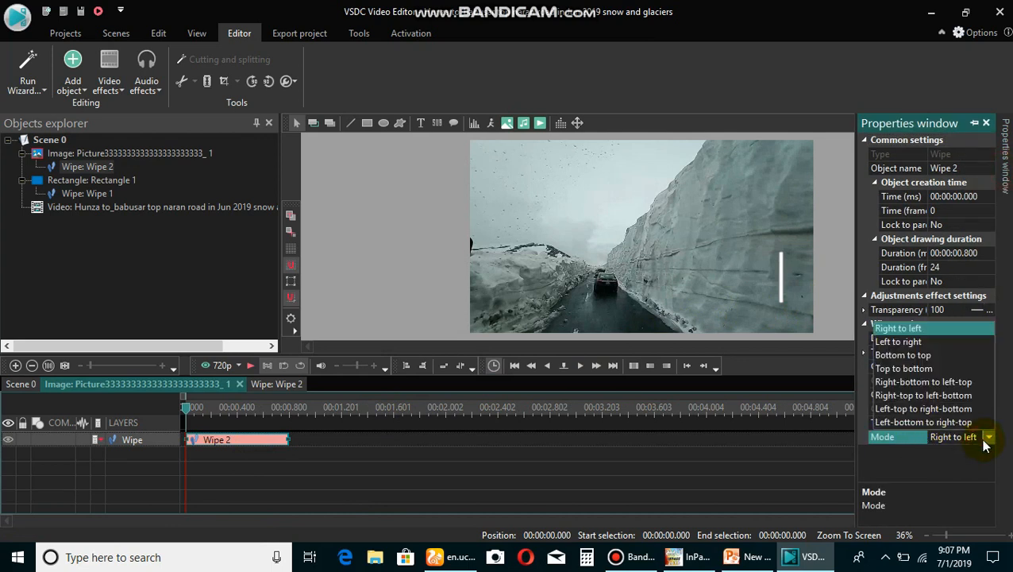
click(901, 342)
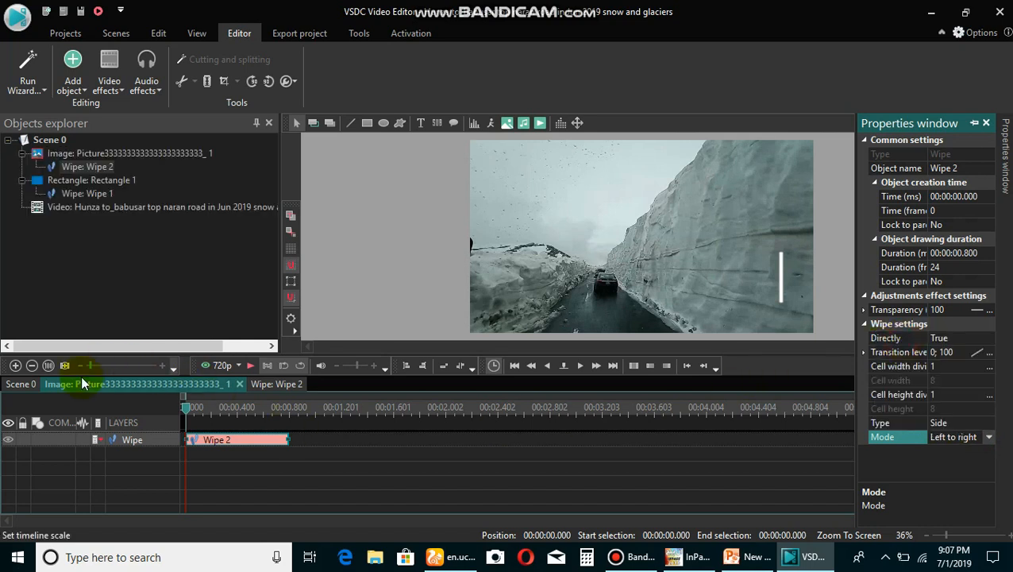
Step: Play a preview of the main scene from near its beginning to check both Wipe animations
click(32, 384)
click(294, 480)
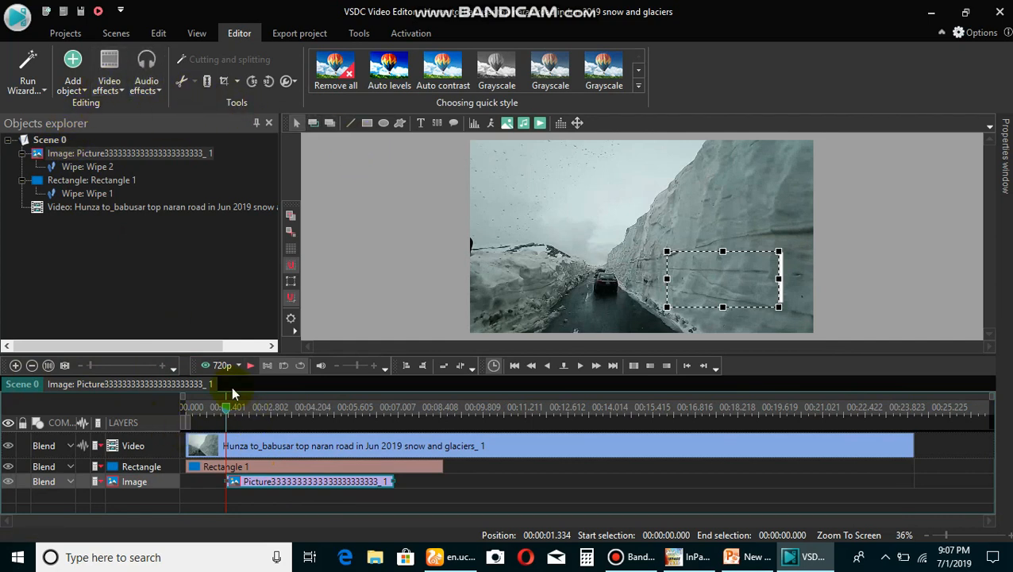
drag(231, 417, 189, 409)
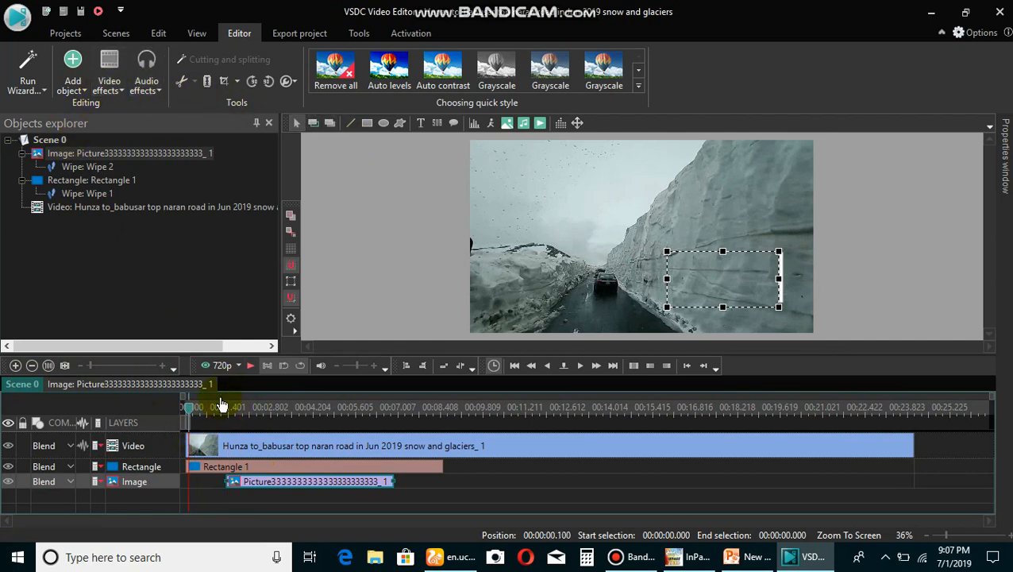
click(251, 366)
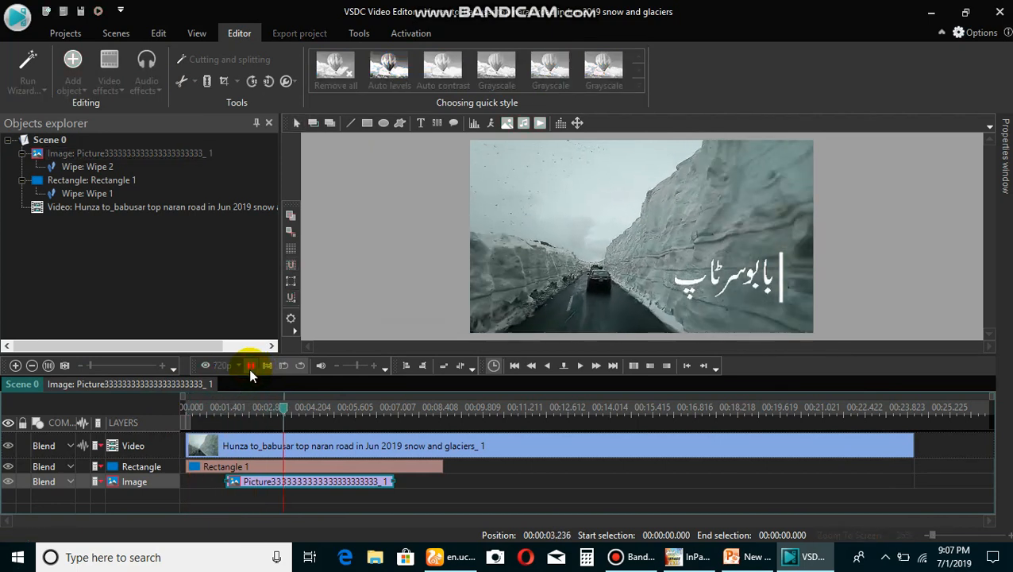
click(251, 366)
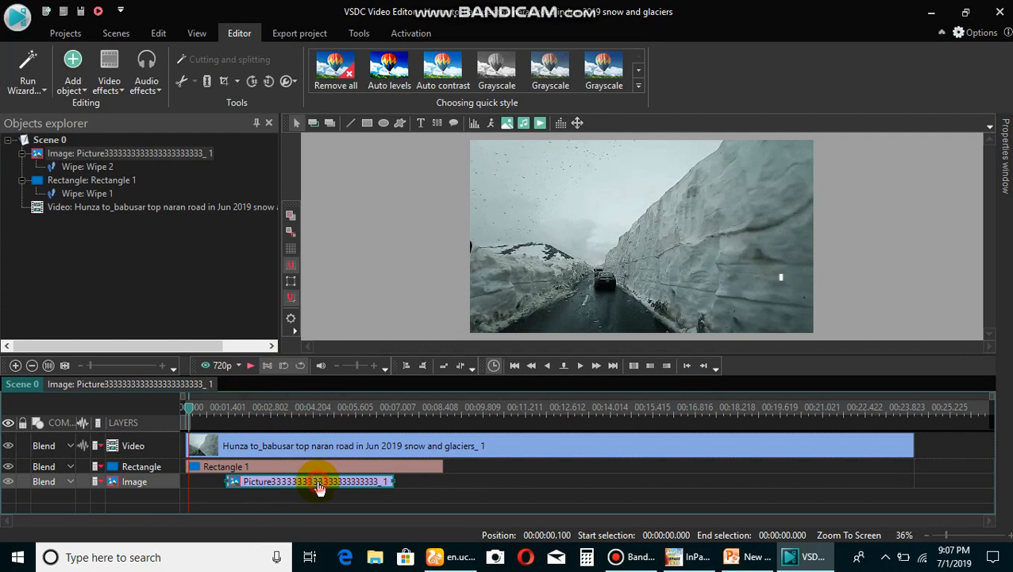
Step: Add a 0.8-second Push transition to the Urdu picture, positioned to scene end, and set its type to Side
click(109, 85)
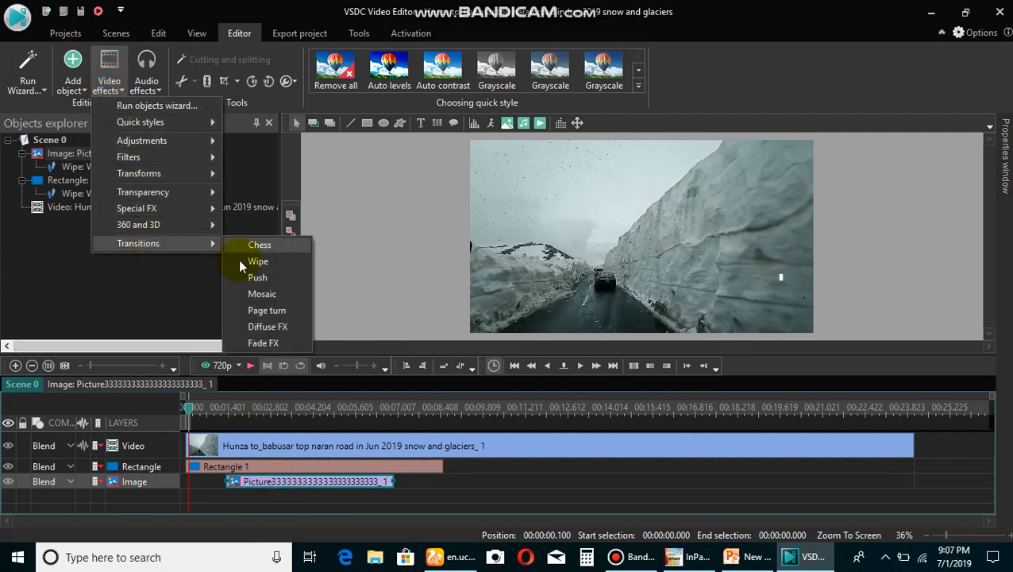
click(244, 281)
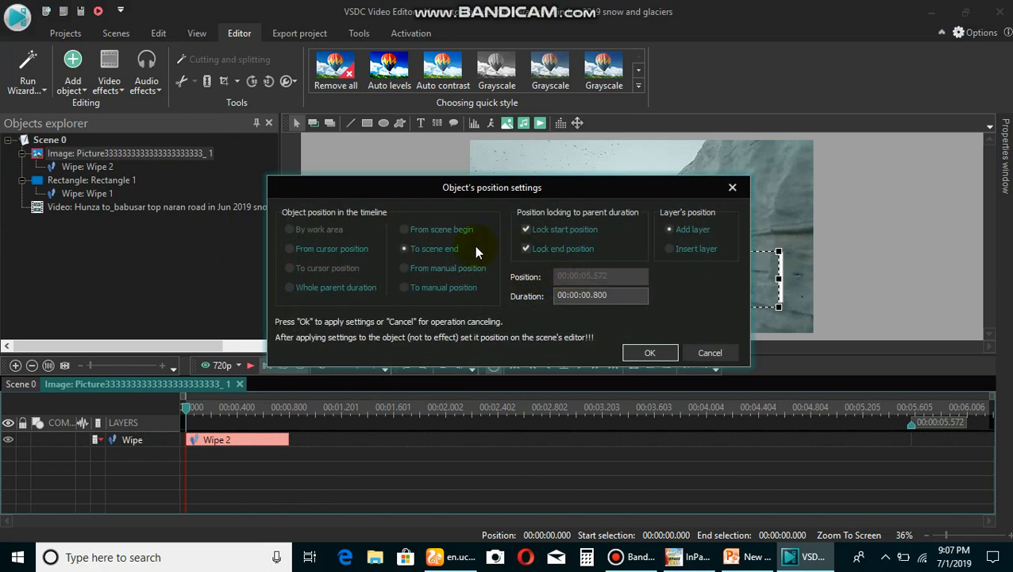
click(430, 248)
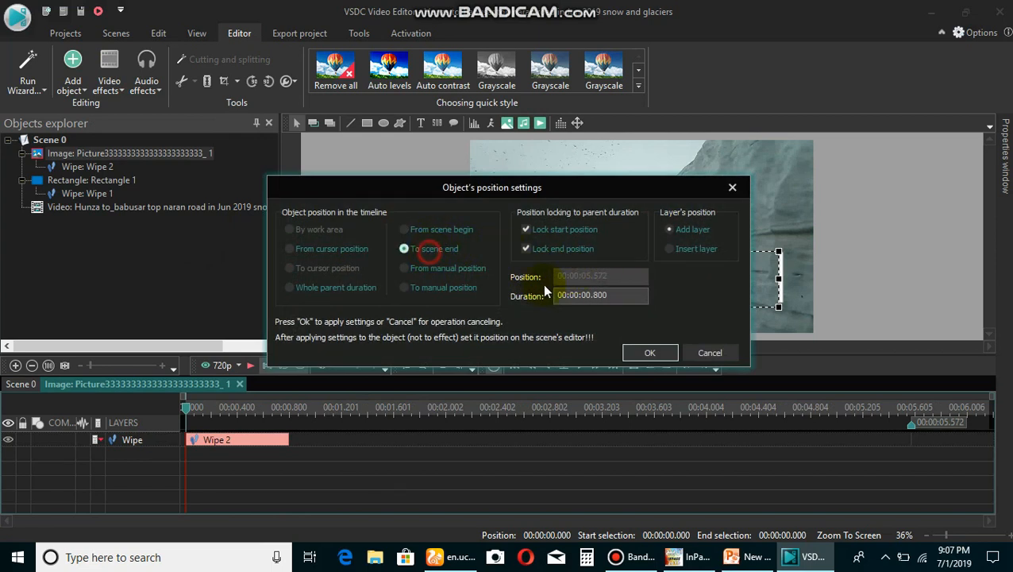
click(643, 353)
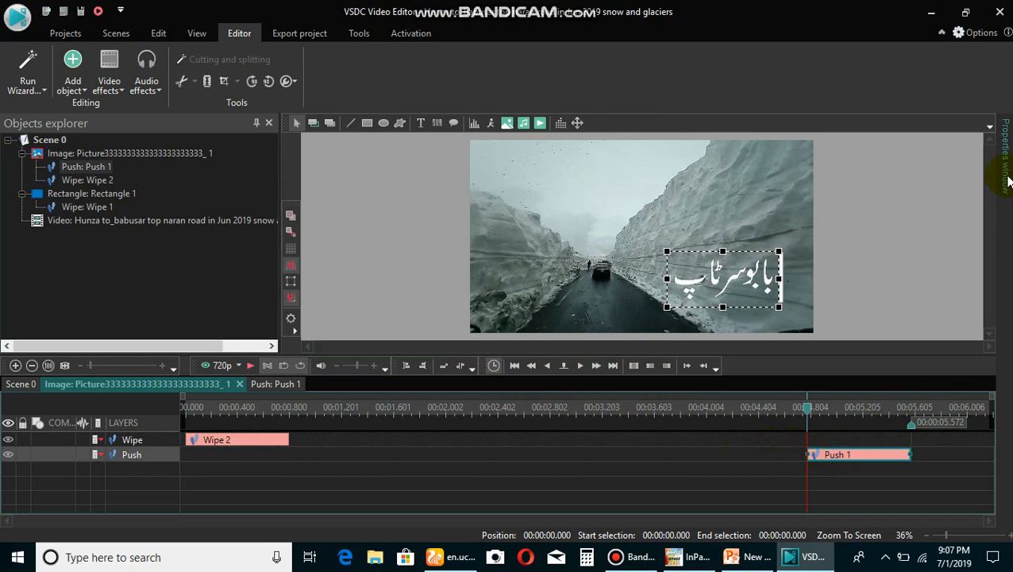
mouse_move(1006, 180)
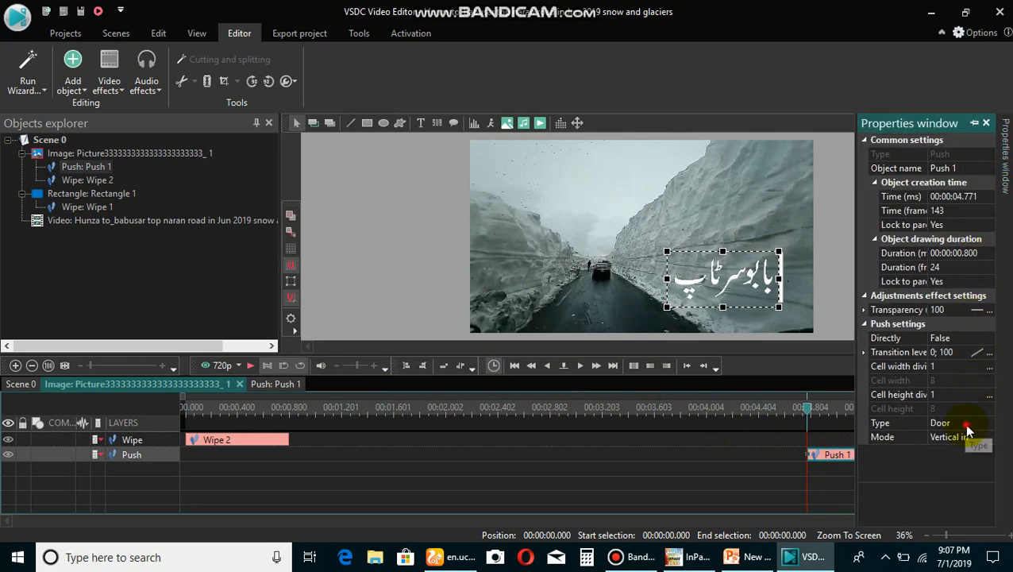
click(959, 424)
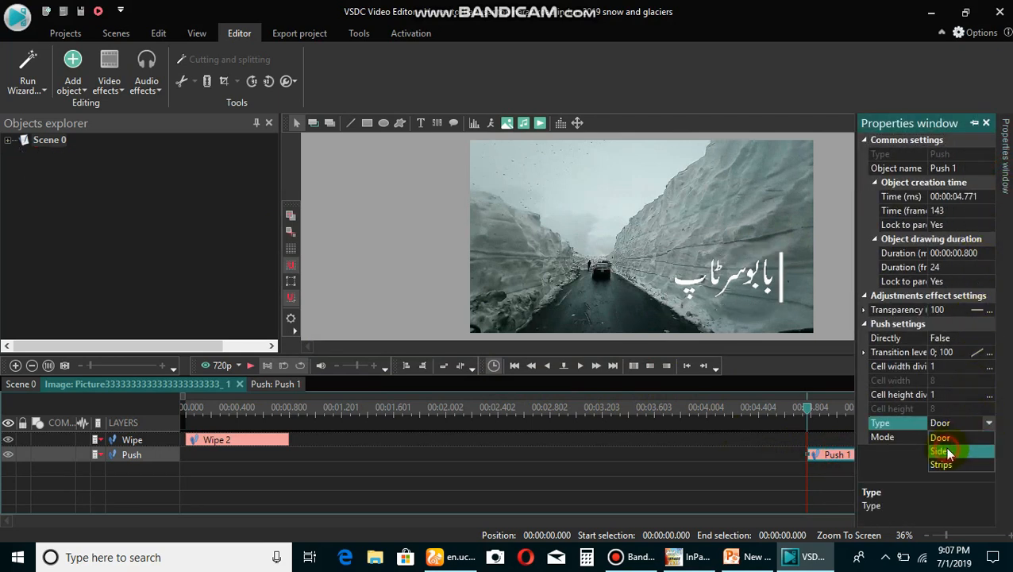
click(951, 451)
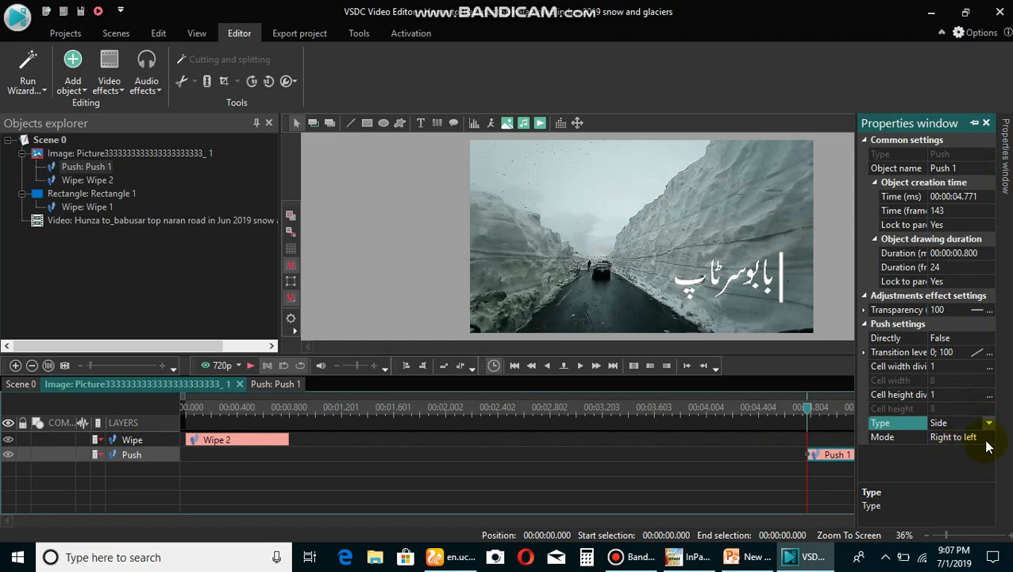
Step: Return to the main scene and preview it from shortly before the Urdu picture's clip ends
click(31, 386)
click(368, 409)
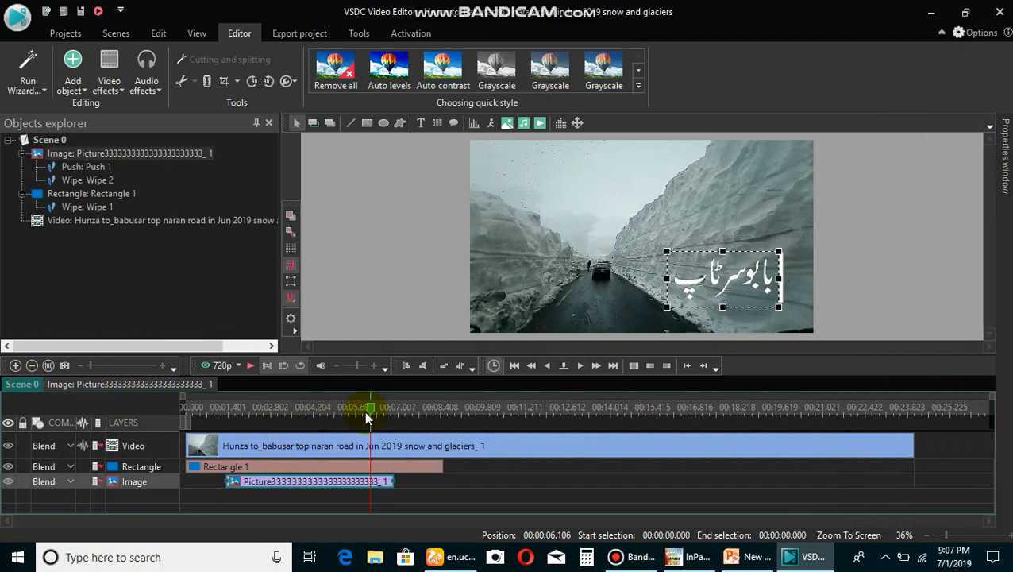
drag(367, 411, 339, 419)
click(250, 365)
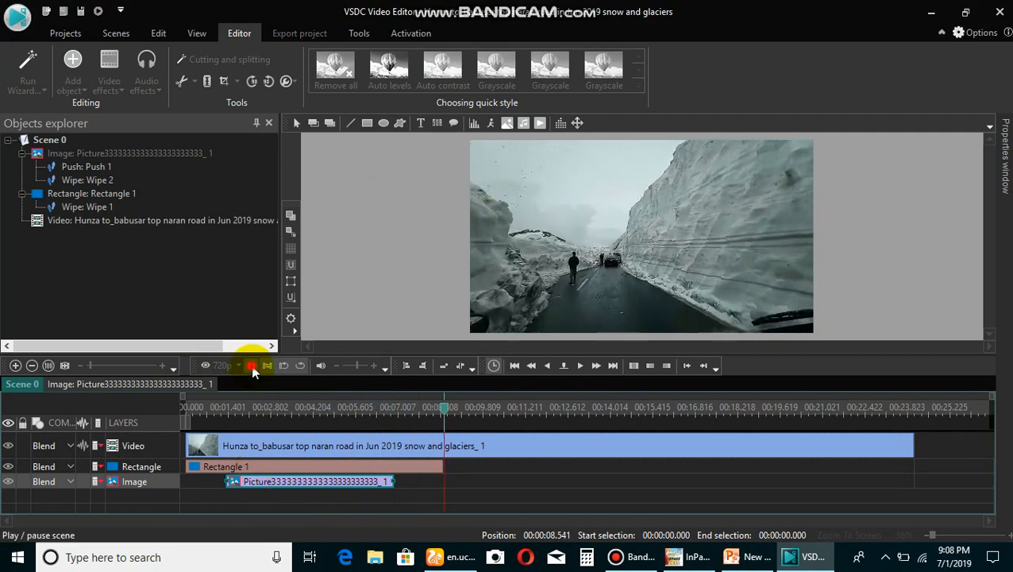
Step: Reopen the Urdu picture's Push effect and set its mode to Left to right
double_click(304, 481)
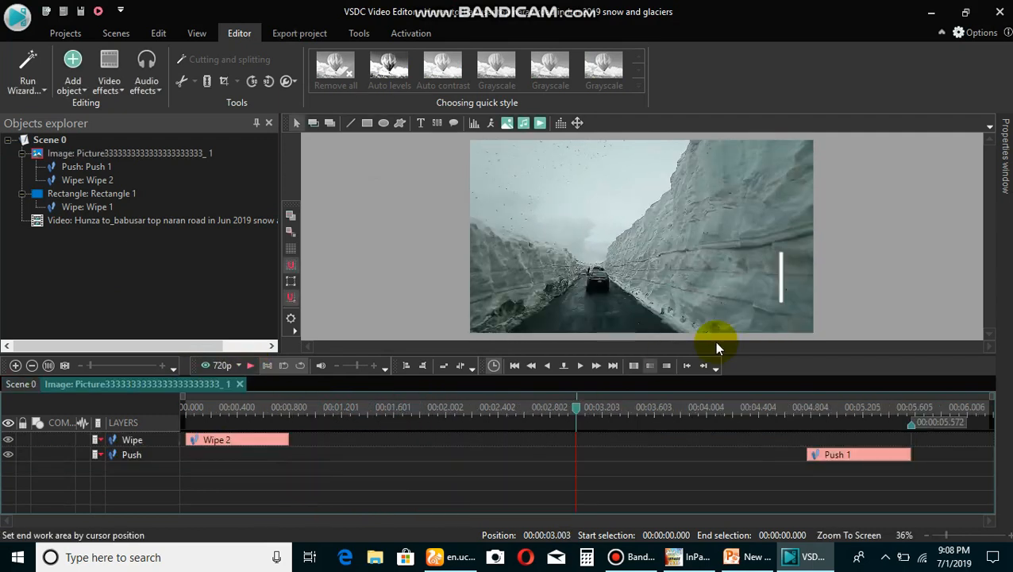
double_click(872, 458)
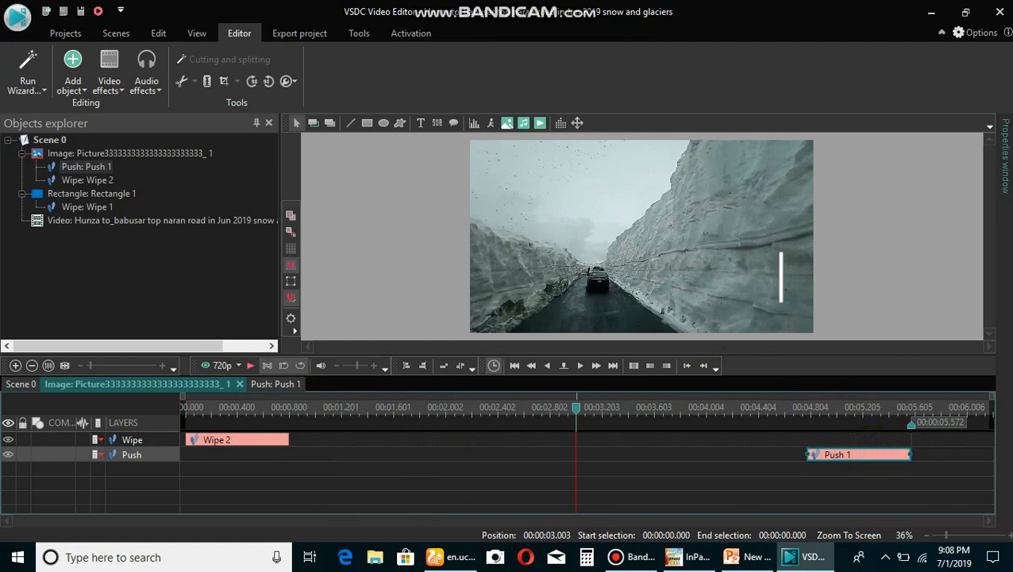
mouse_move(1005, 155)
click(972, 439)
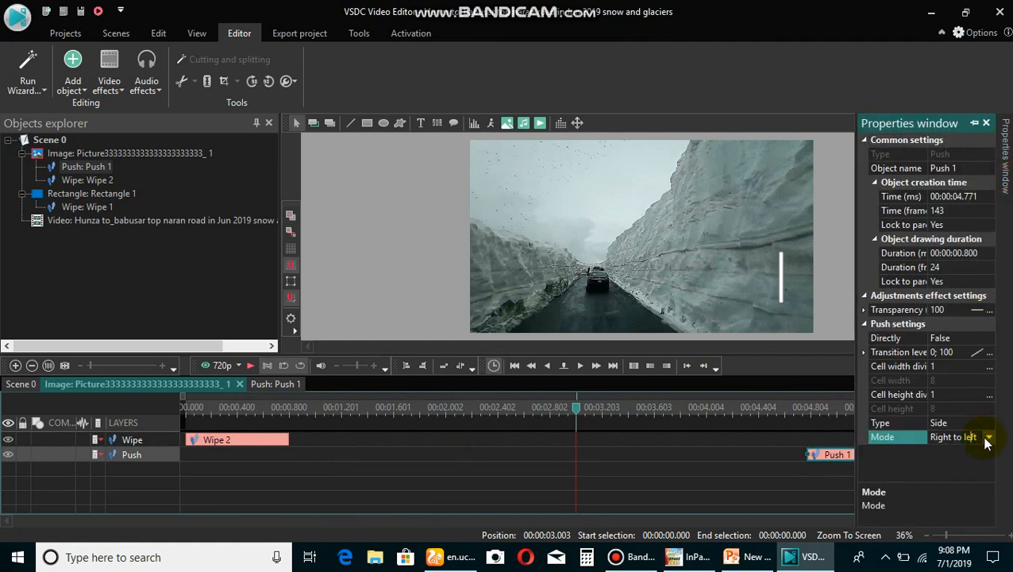
click(990, 438)
click(941, 466)
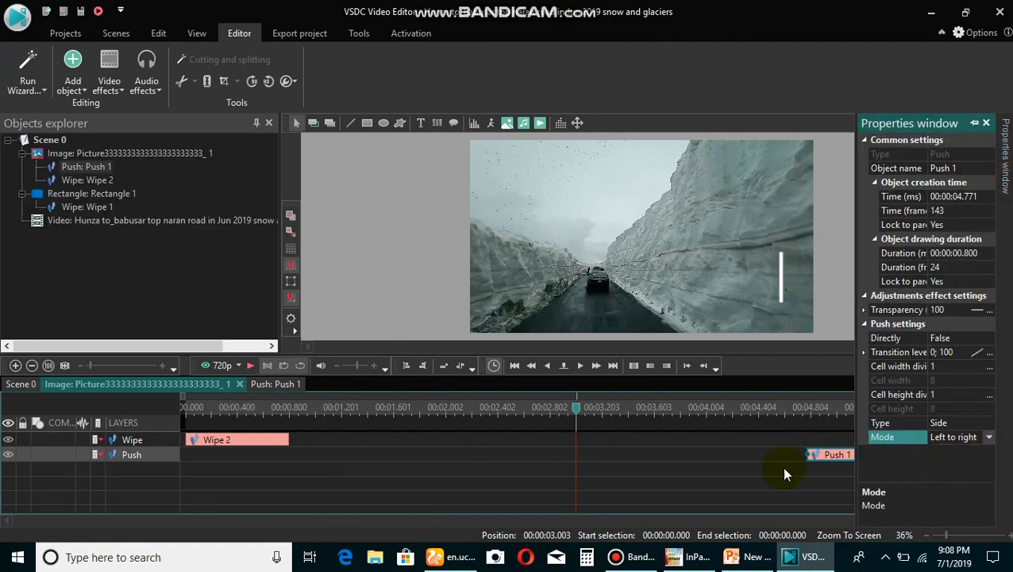
Step: Preview the Urdu picture's exit in the main scene, and move the playhead back near the beginning
click(22, 384)
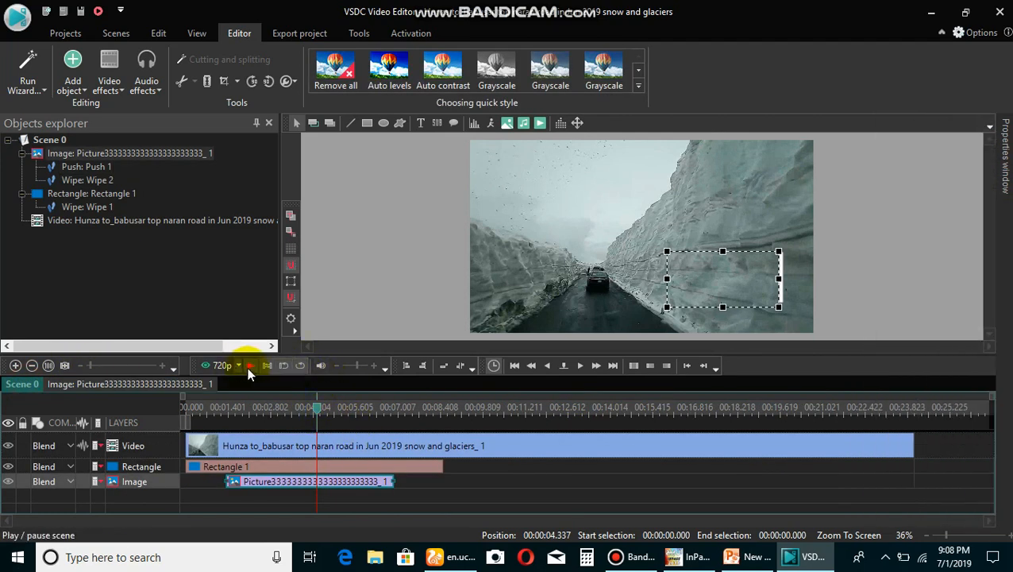
click(250, 366)
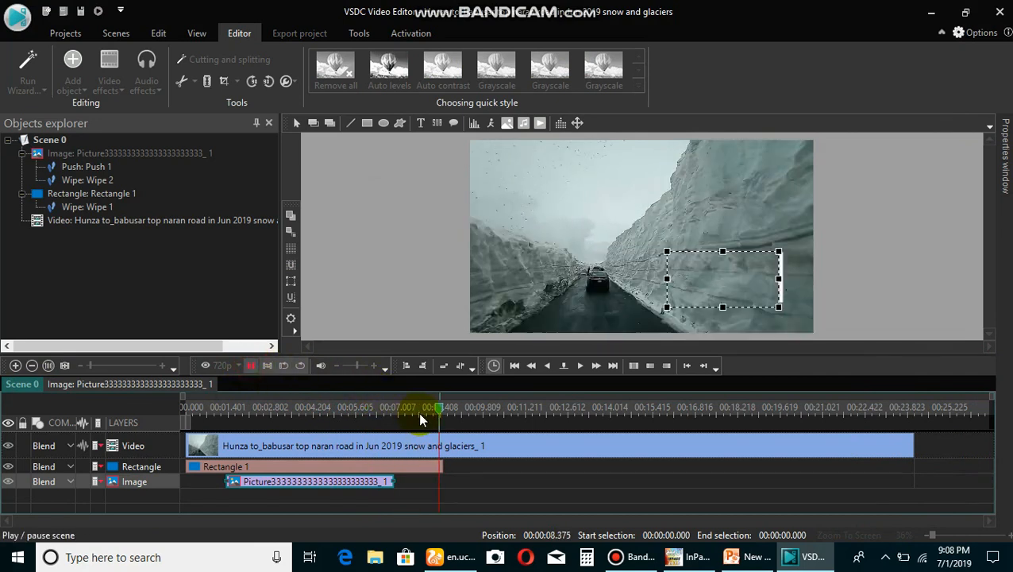
drag(284, 419, 195, 425)
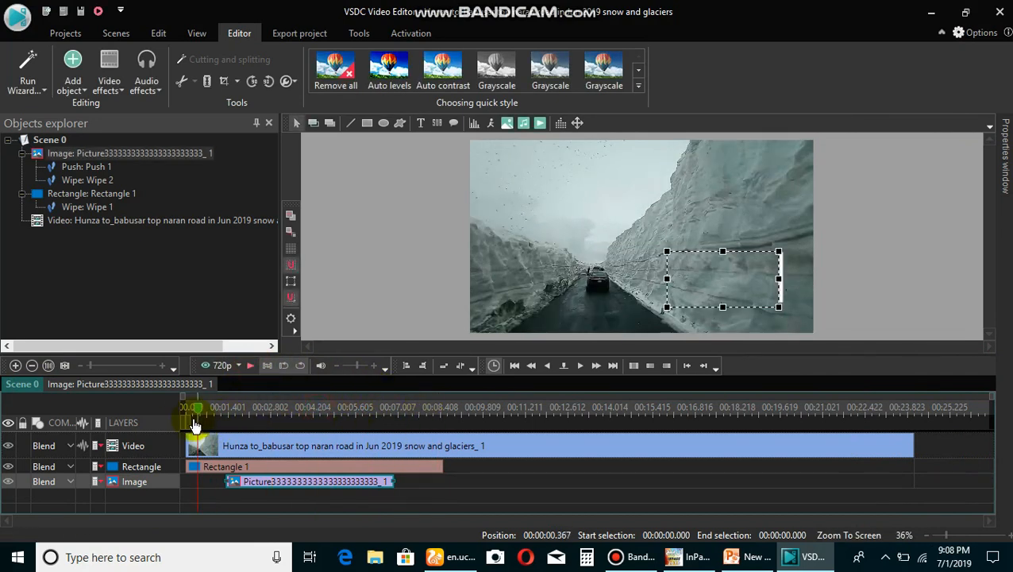
Step: Play the main scene from near the beginning past the Urdu picture's exit, and stop the preview
click(250, 365)
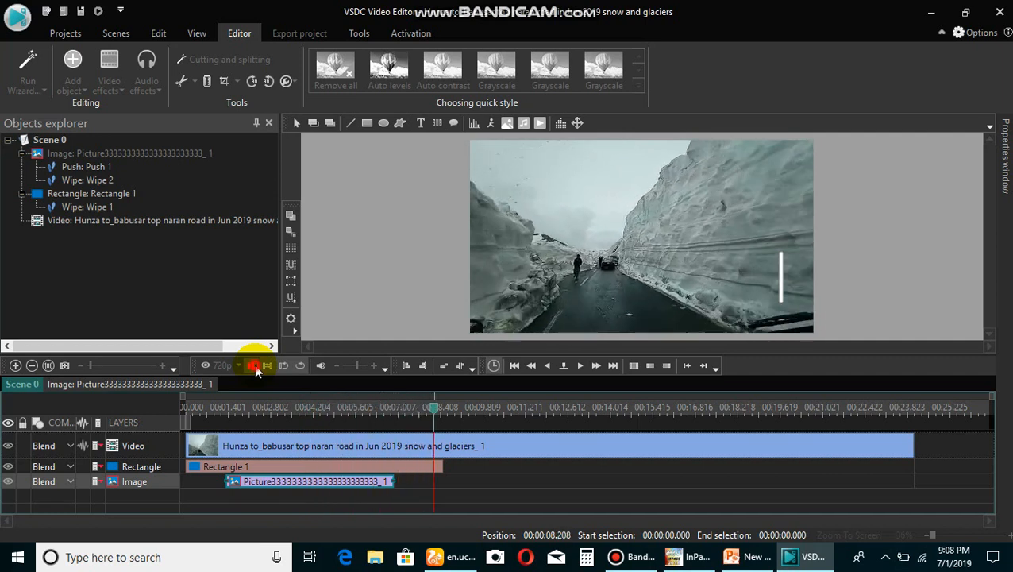
click(252, 365)
Step: Add a second Wipe transition to the rectangle, positioned to scene end with a duration of 0.8 seconds
click(422, 470)
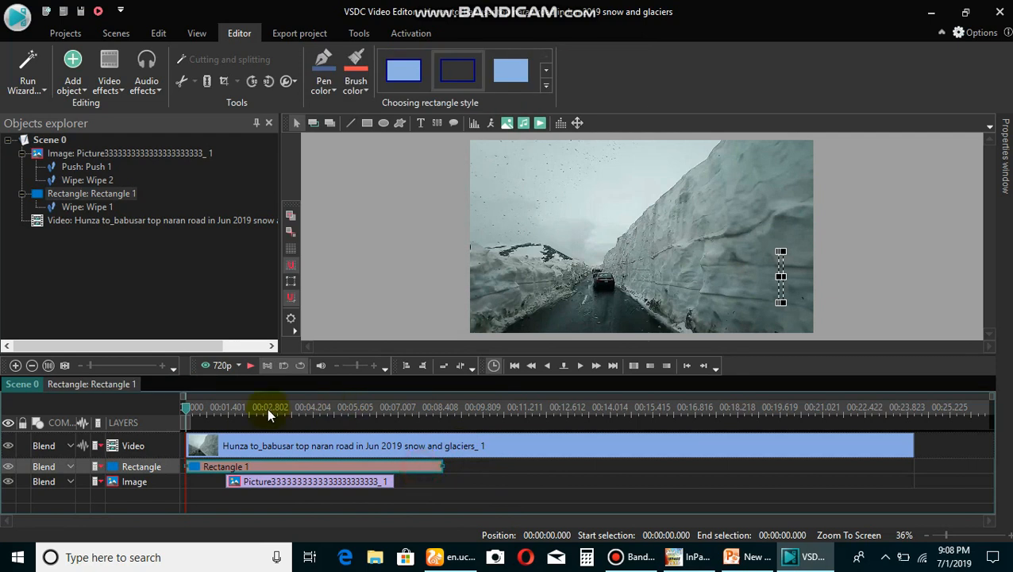
click(112, 89)
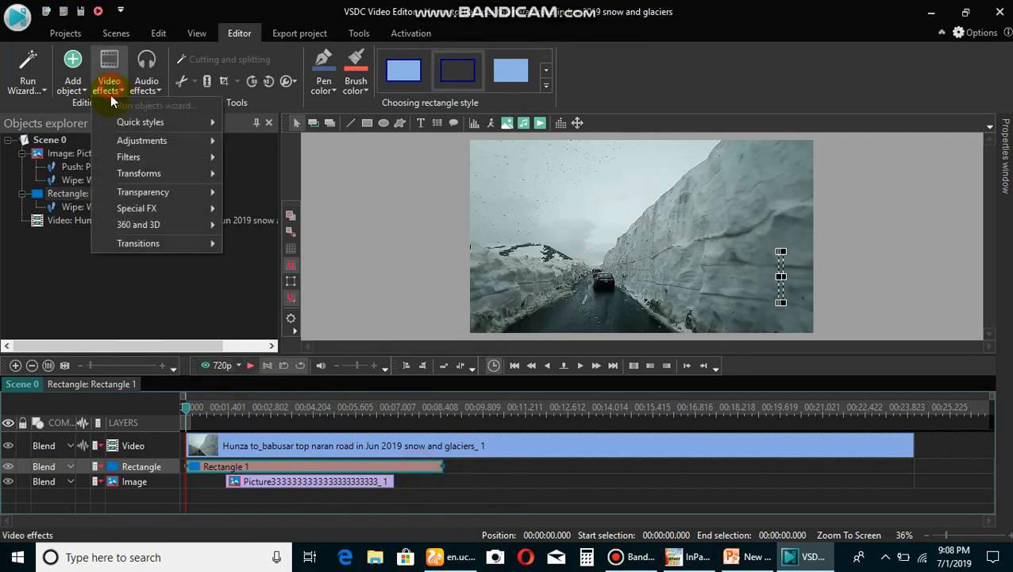
mouse_move(132, 243)
click(260, 261)
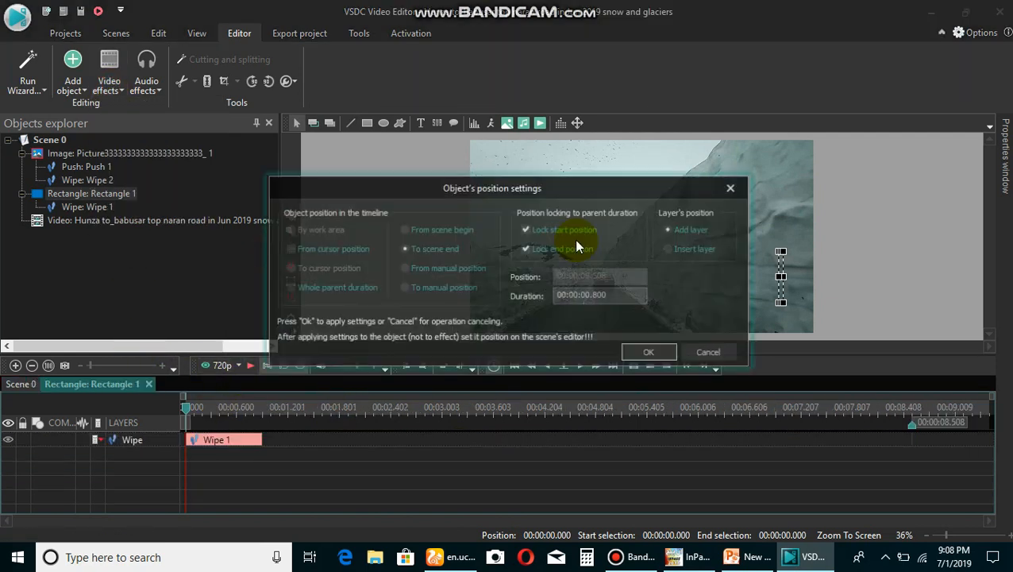
click(639, 353)
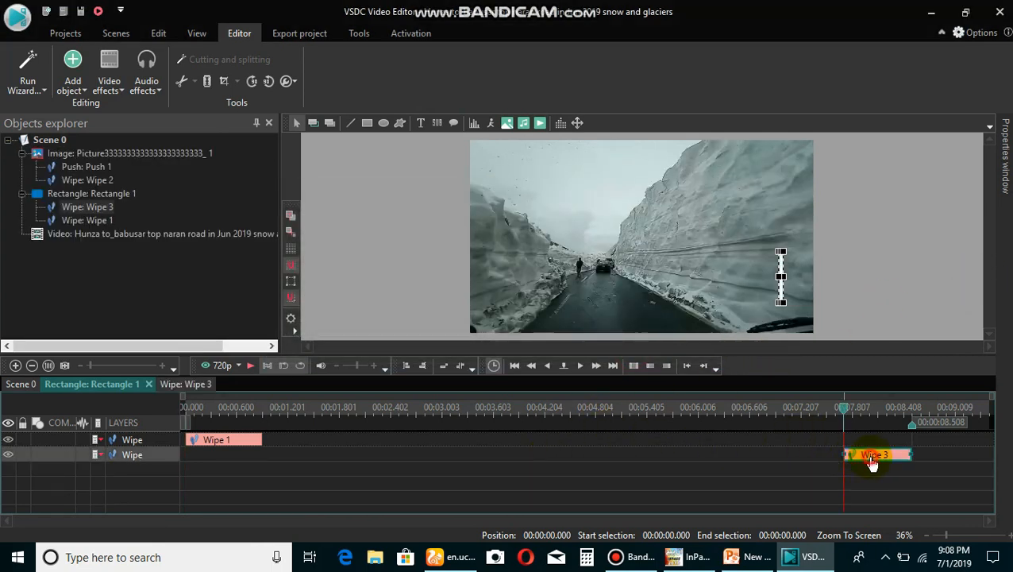
Step: Set the rectangle's closing Wipe to type Door with mode Vertical in
click(1007, 181)
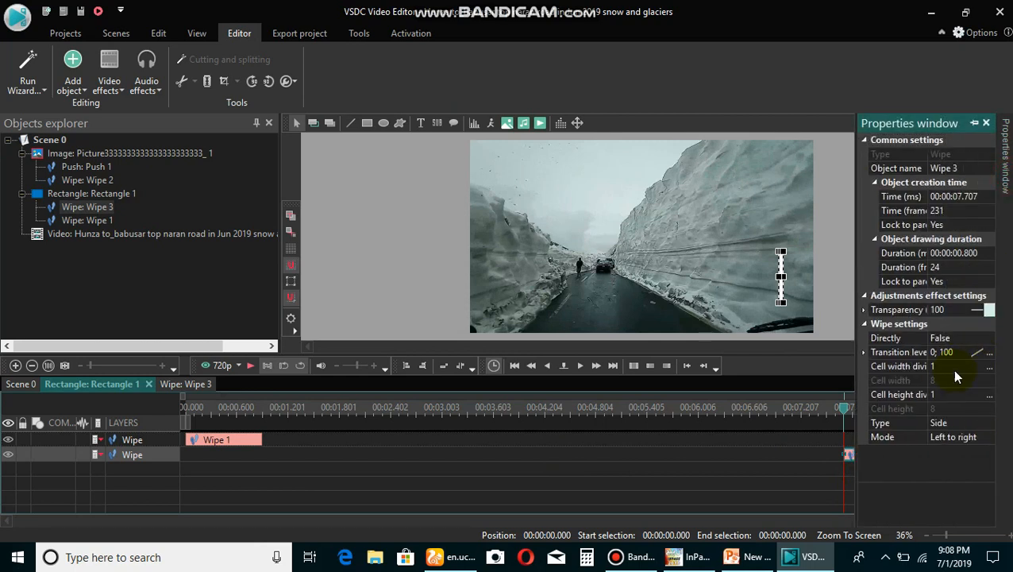
click(957, 424)
click(989, 425)
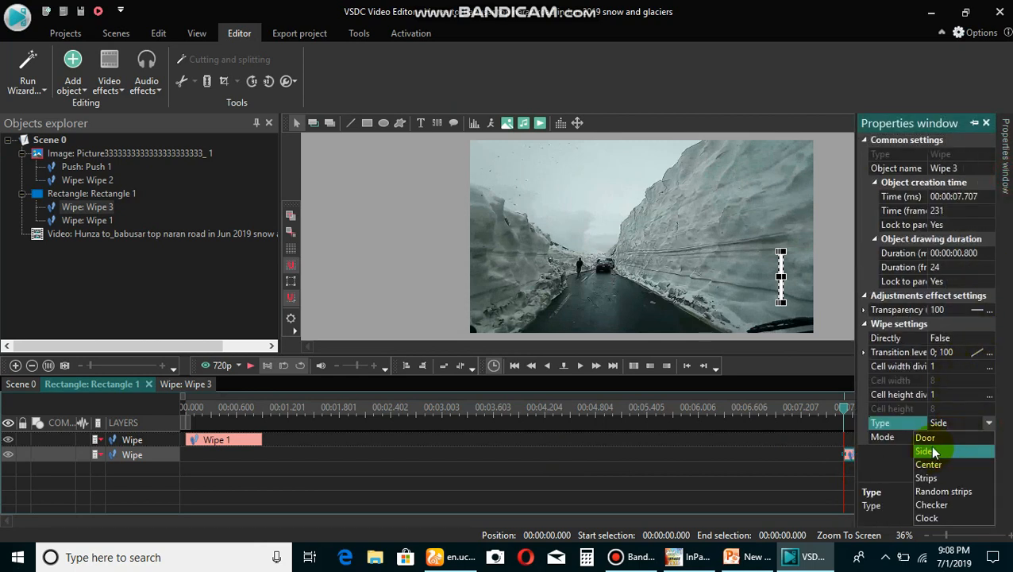
click(937, 437)
click(962, 437)
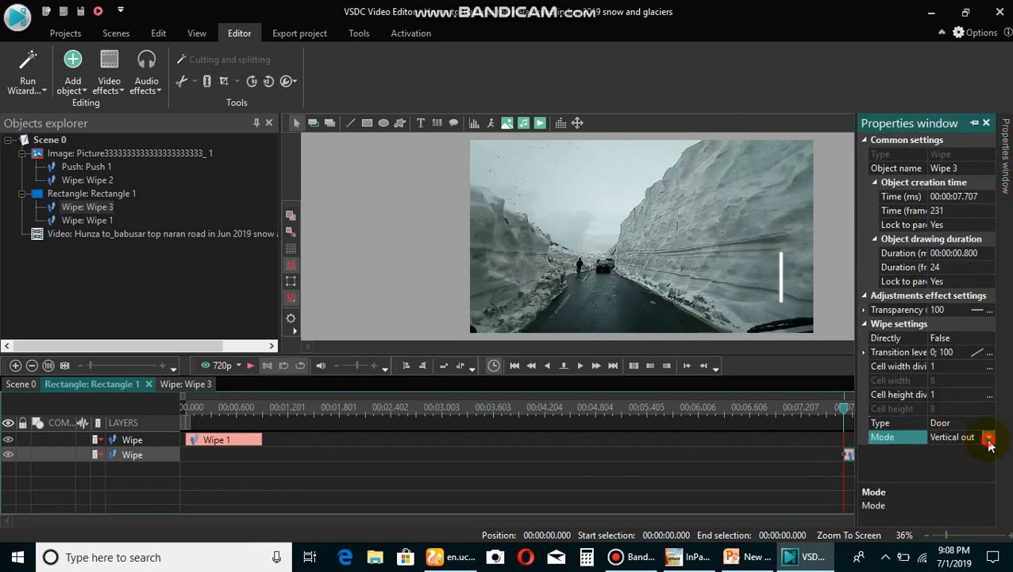
click(989, 437)
click(937, 450)
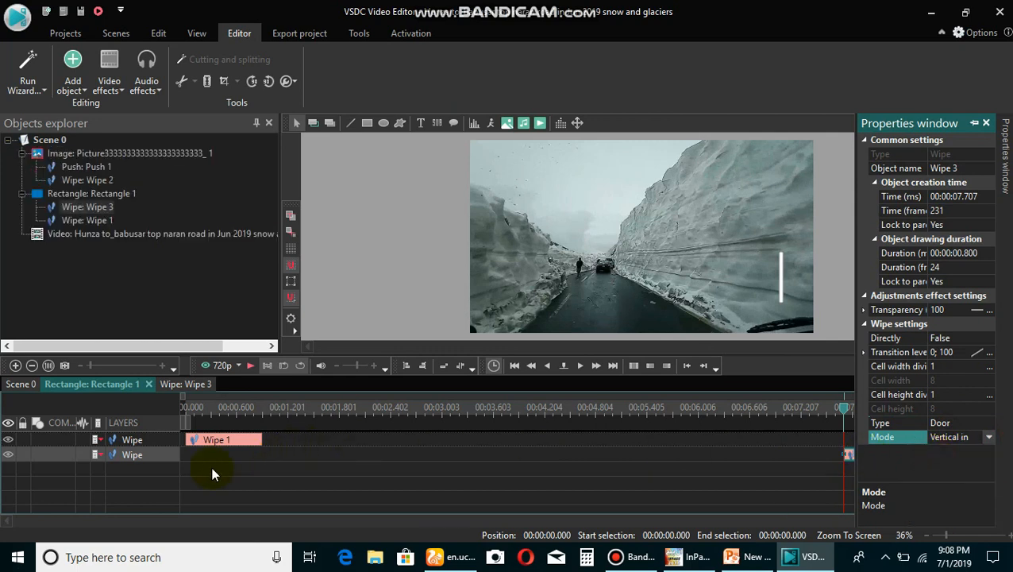
Step: Return to the main scene and preview the rectangle's exit
click(21, 384)
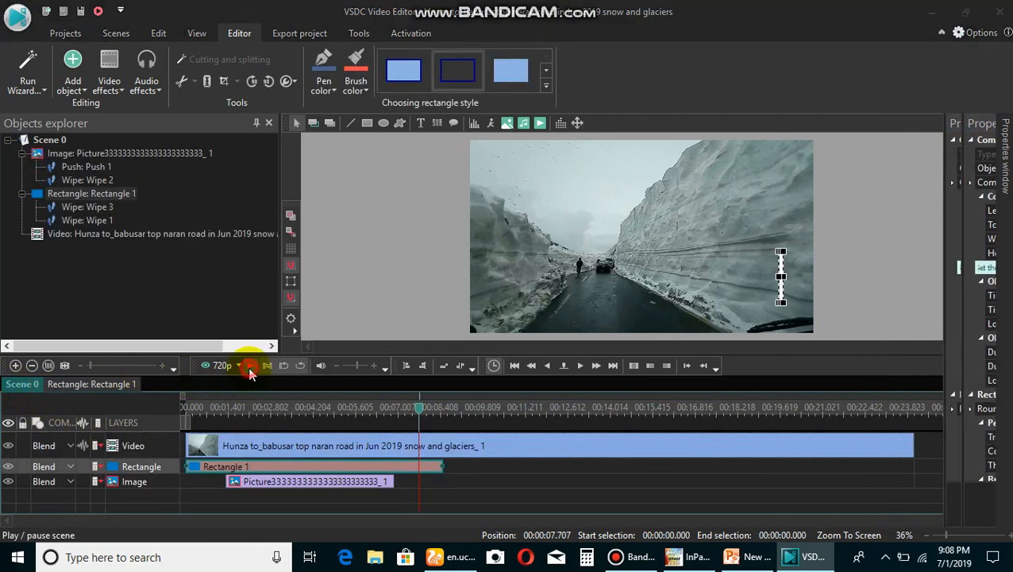
click(251, 366)
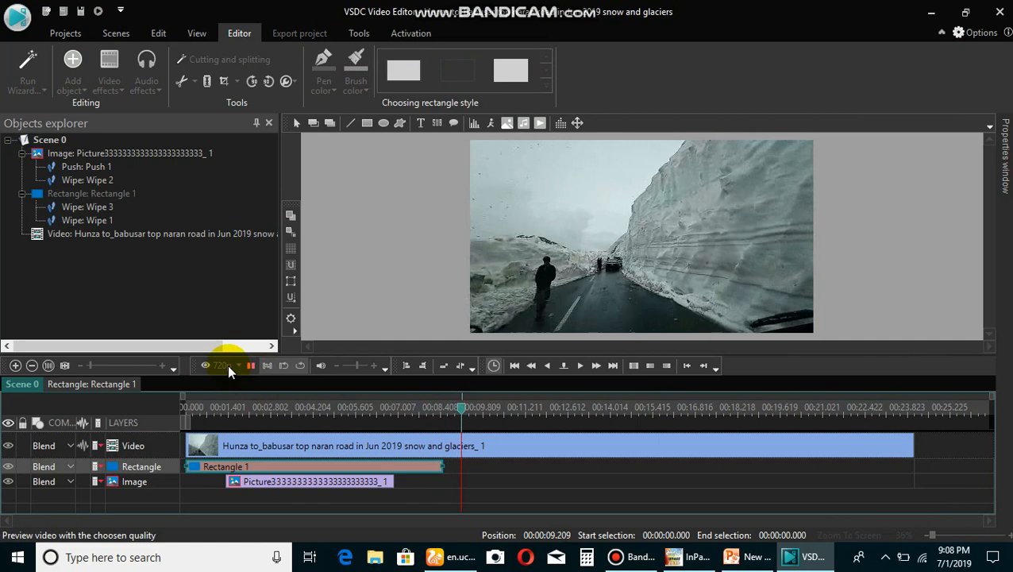
click(250, 367)
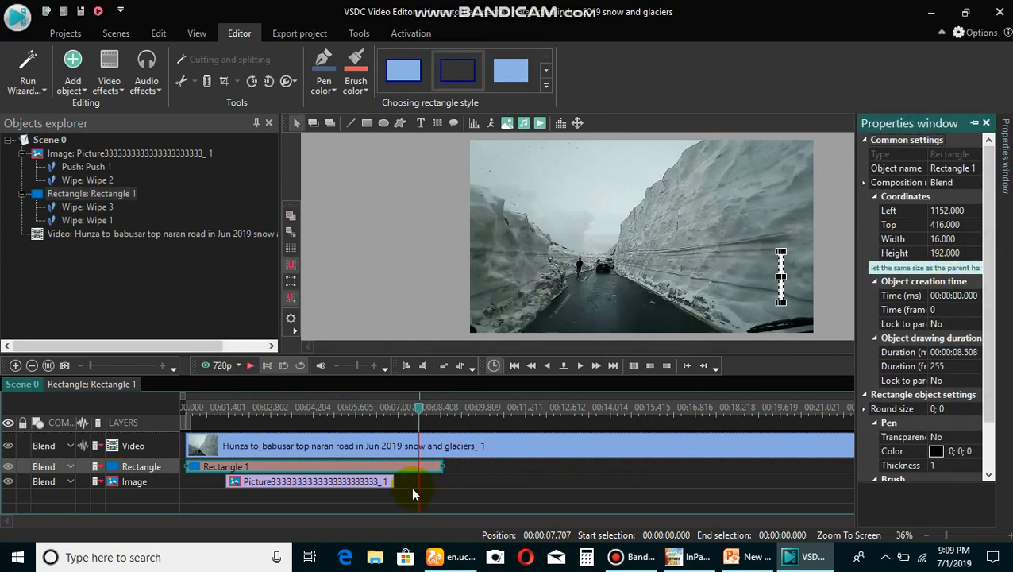
Step: Reopen the rectangle's closing Wipe effect and change its mode to Vertical out
click(376, 481)
click(390, 468)
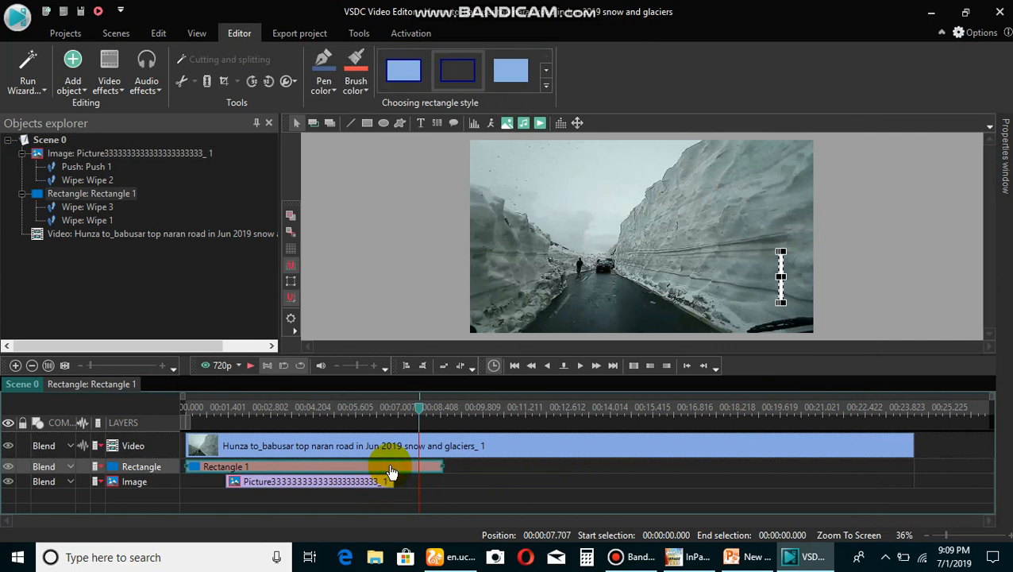
click(416, 470)
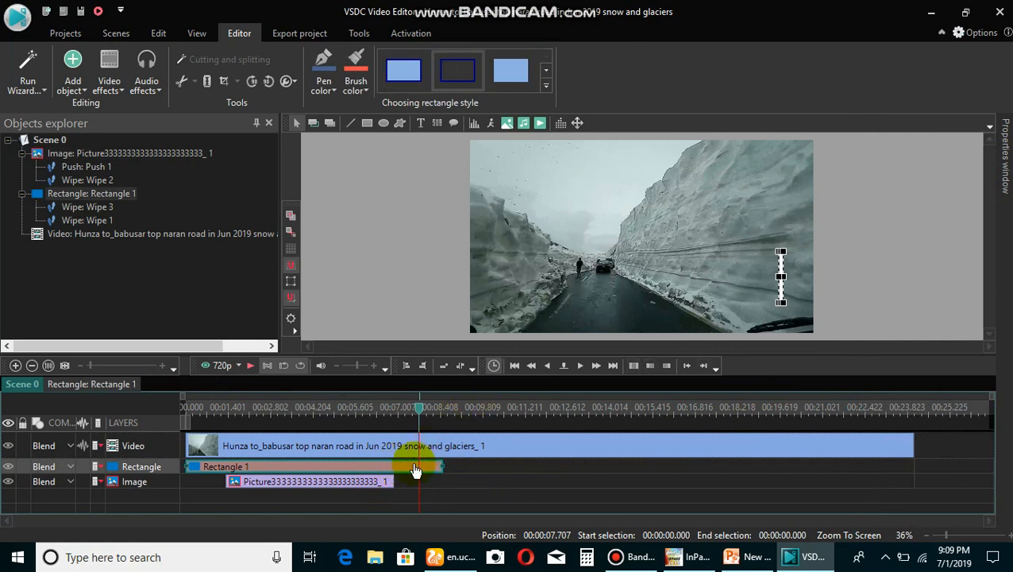
double_click(412, 469)
double_click(889, 455)
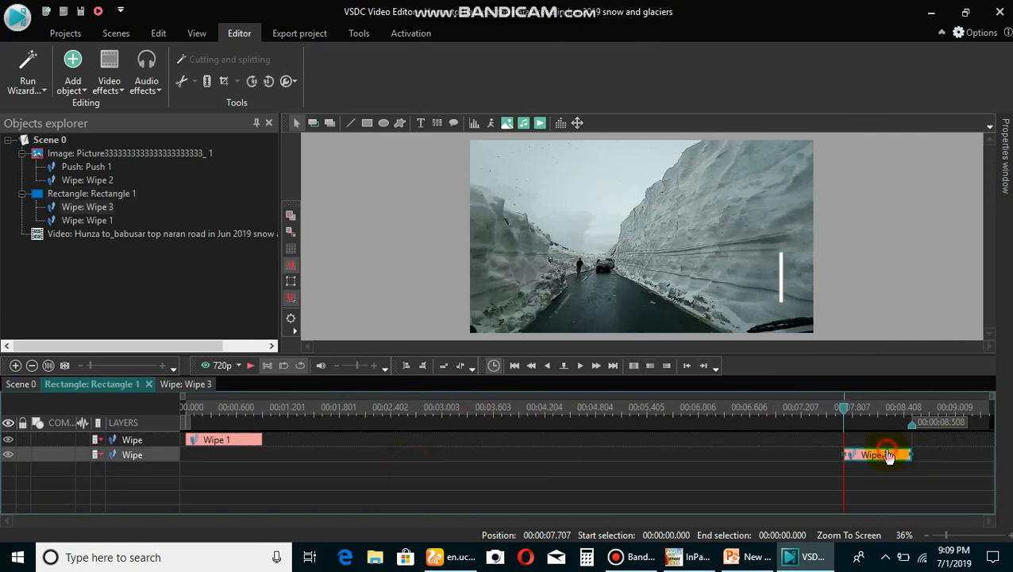
click(1007, 191)
click(971, 425)
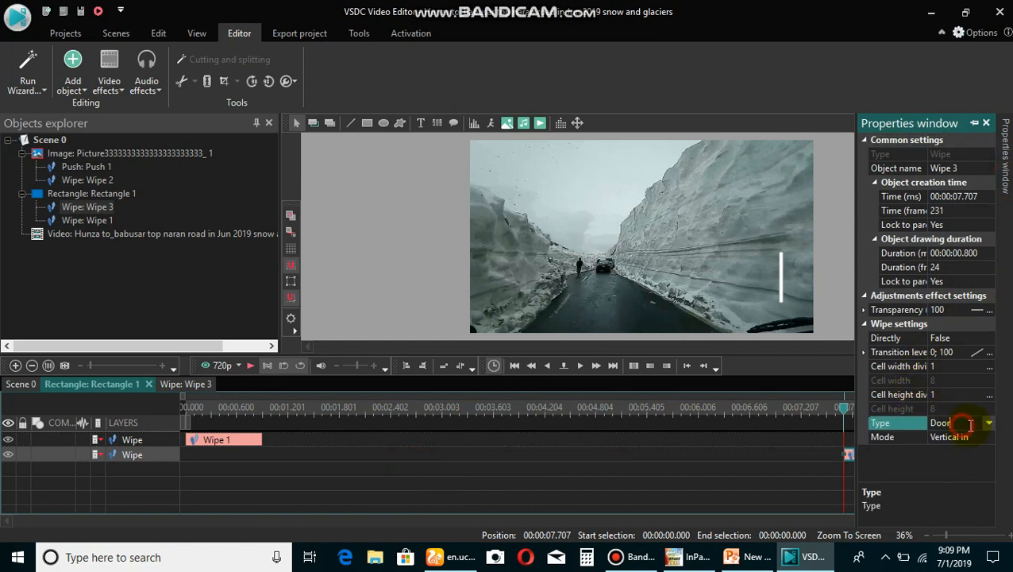
click(988, 436)
click(988, 436)
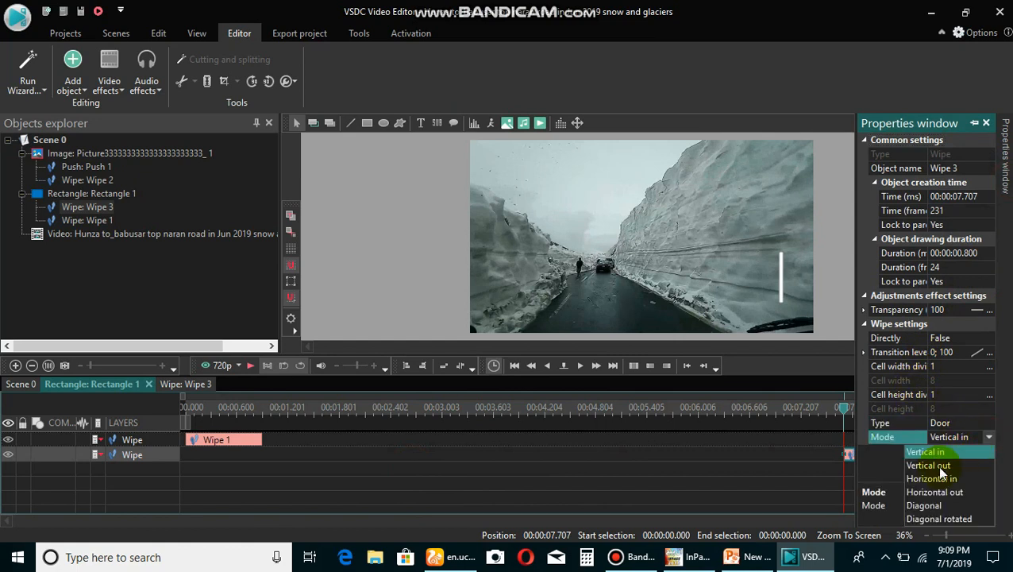
click(941, 466)
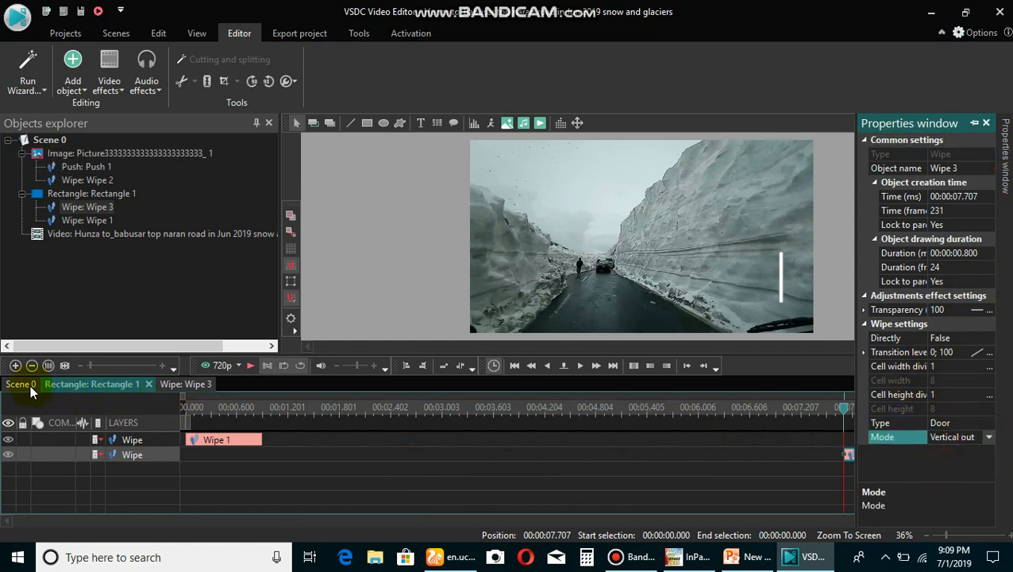
Step: Preview the rectangle's exit in the main scene, and play the whole video full screen from the export preview
click(28, 385)
click(250, 365)
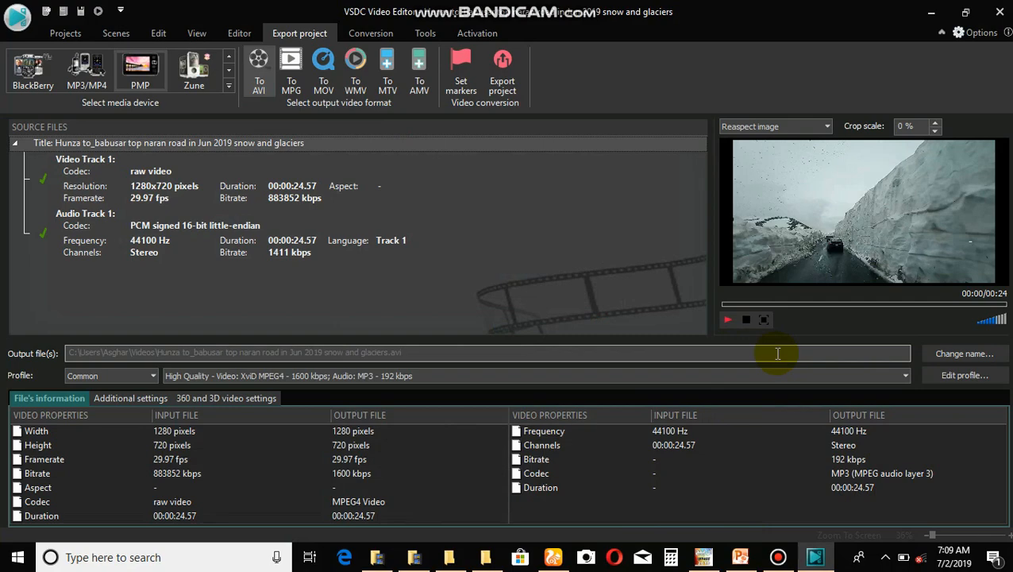
click(764, 320)
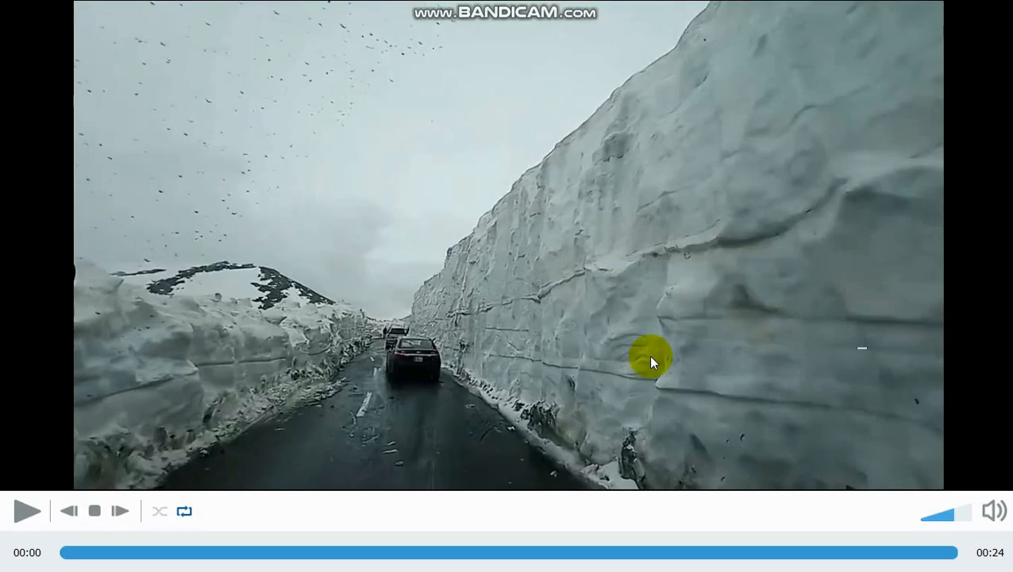
click(21, 516)
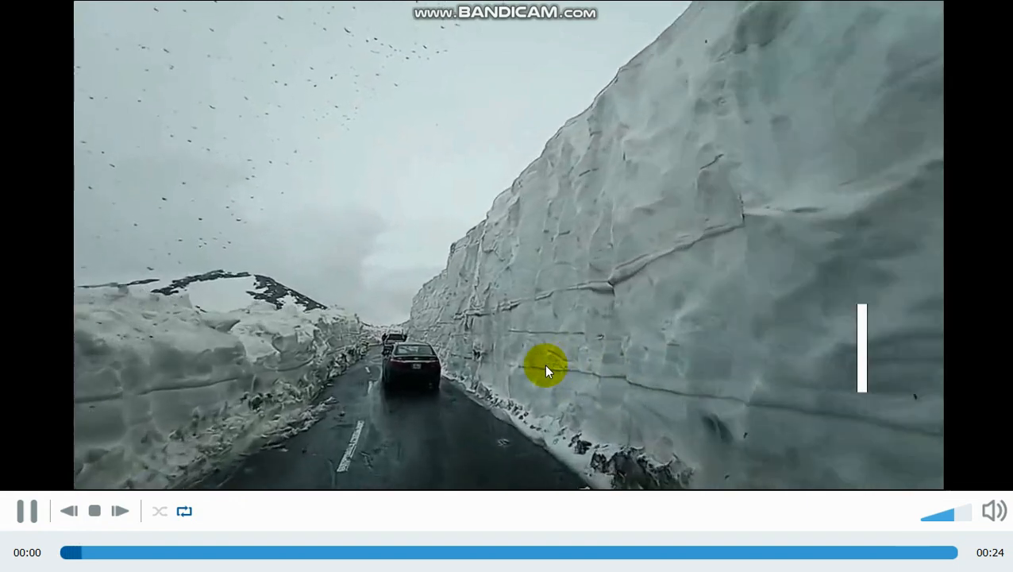